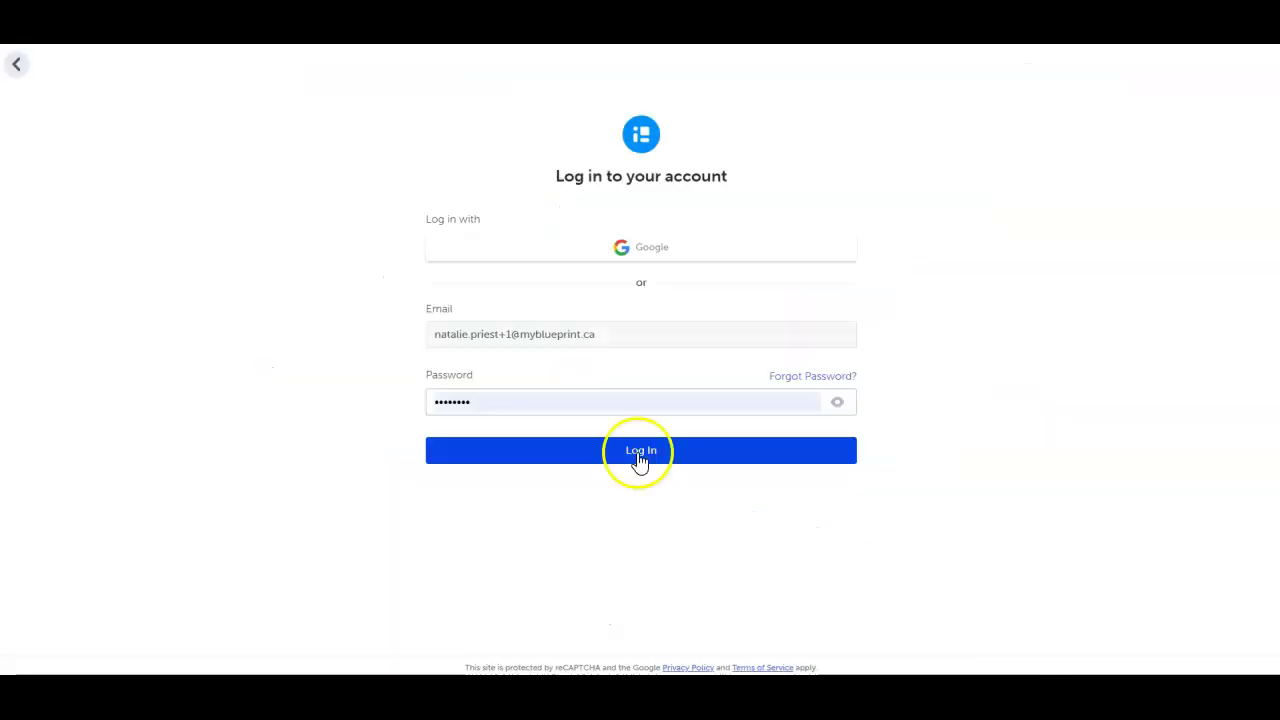
Log in to the account and open the Grade 5 class to view its 1:1 and group spaces.
left_click(638, 455)
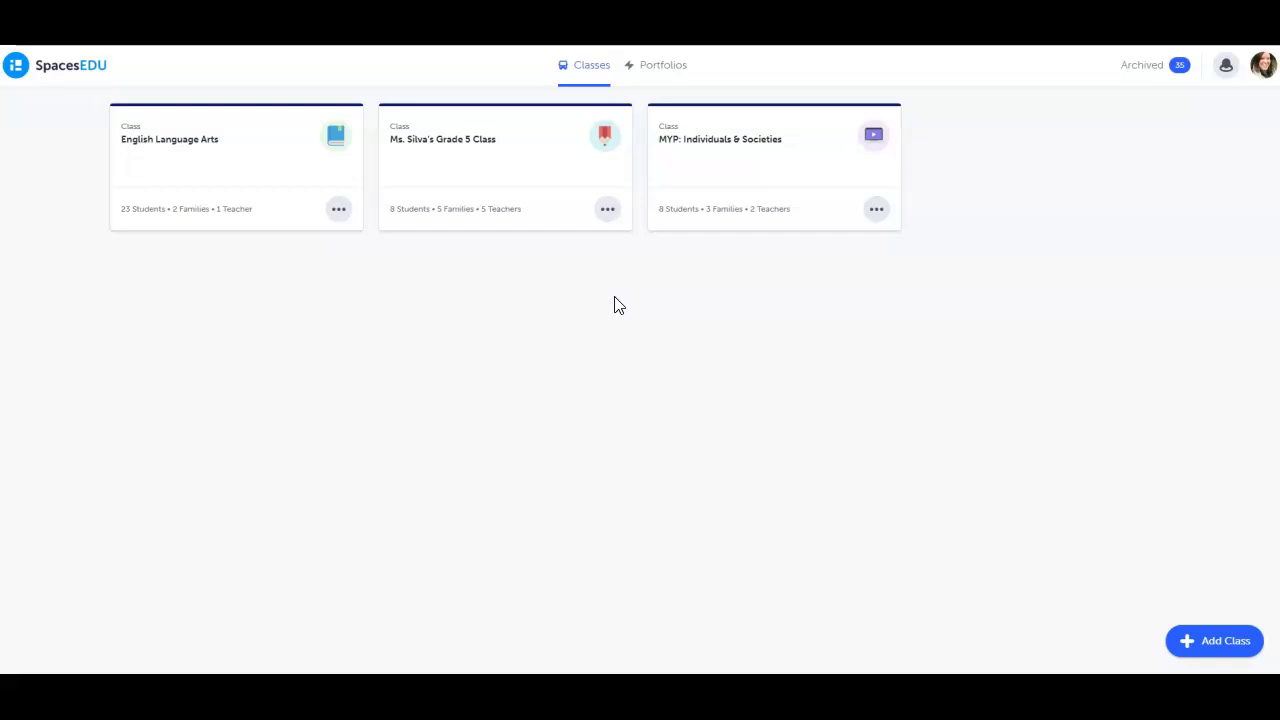
left_click(254, 171)
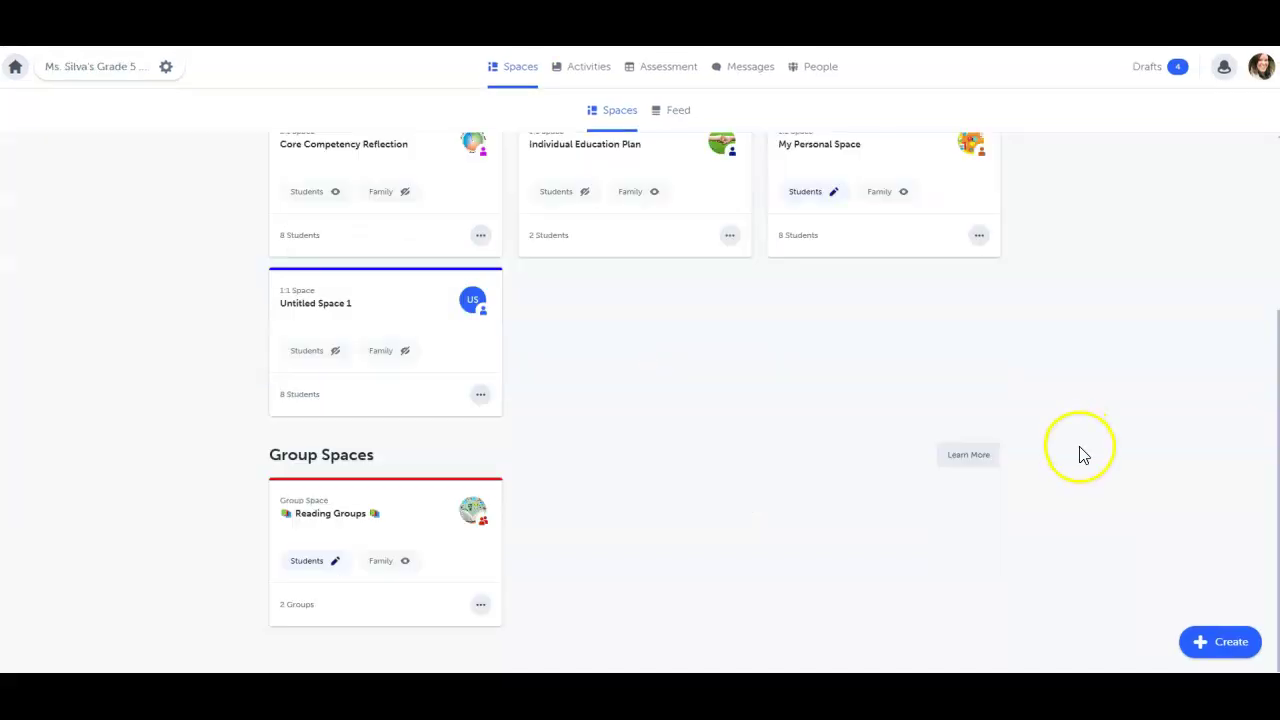
scroll(1080, 455, "up", 3)
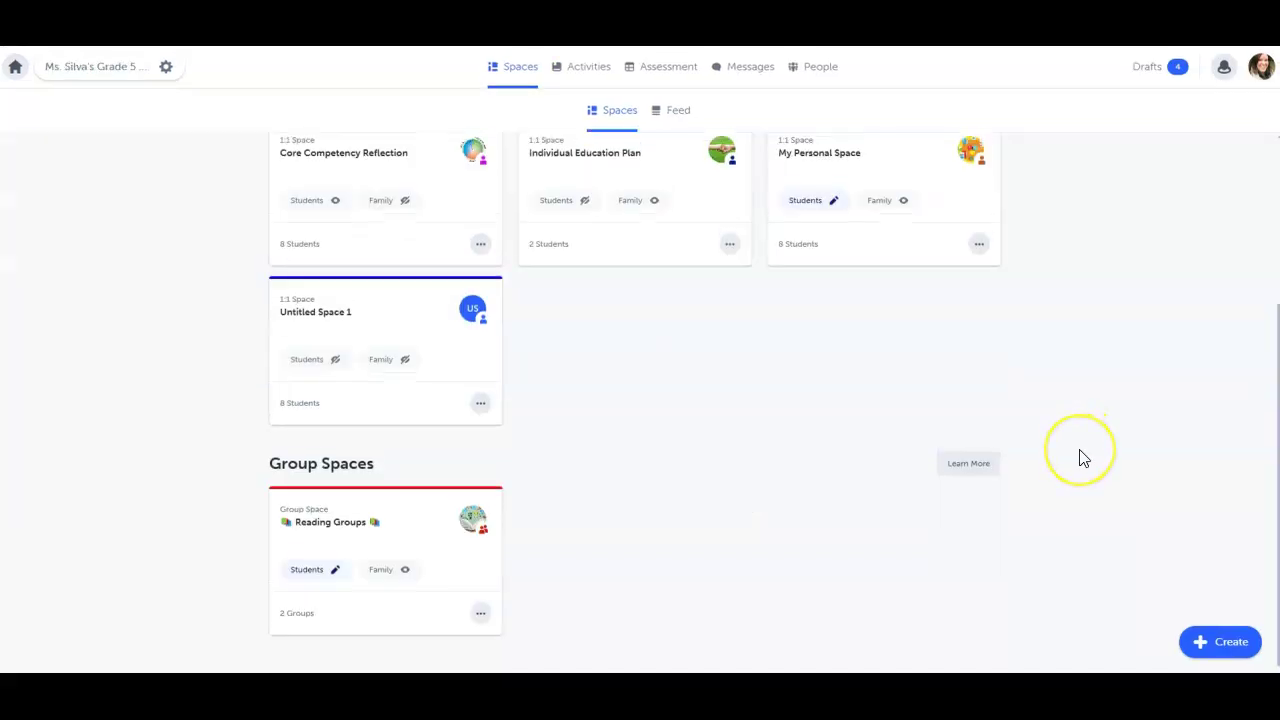
scroll(1080, 458, "up", 1)
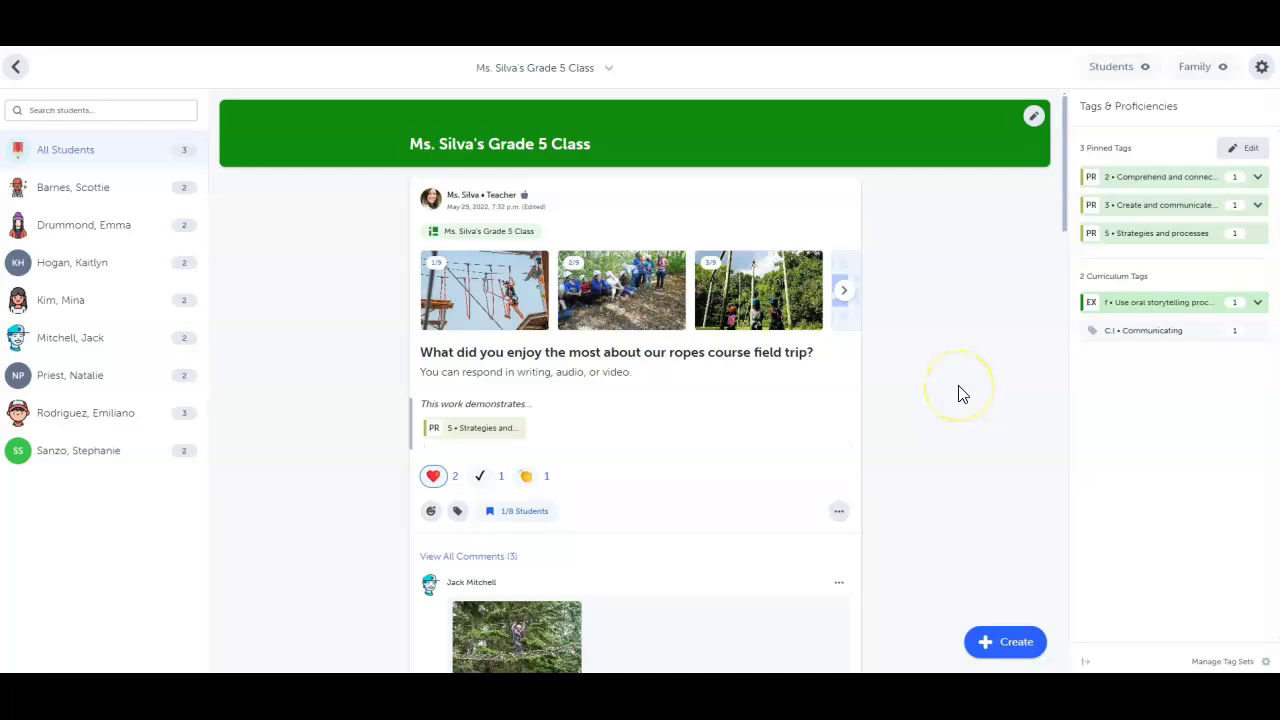
Skim through the posts in the Grade 5 Class Space and return to the first one.
scroll(958, 393, "down", 5)
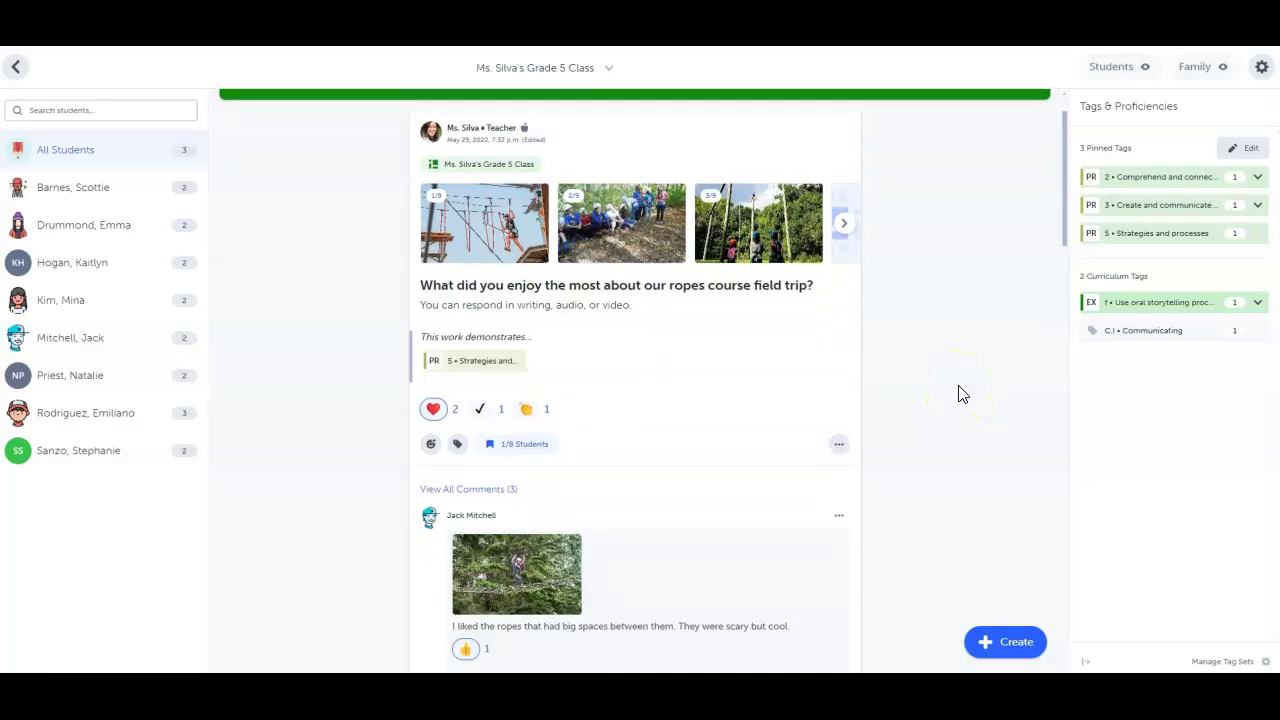
scroll(958, 393, "down", 2)
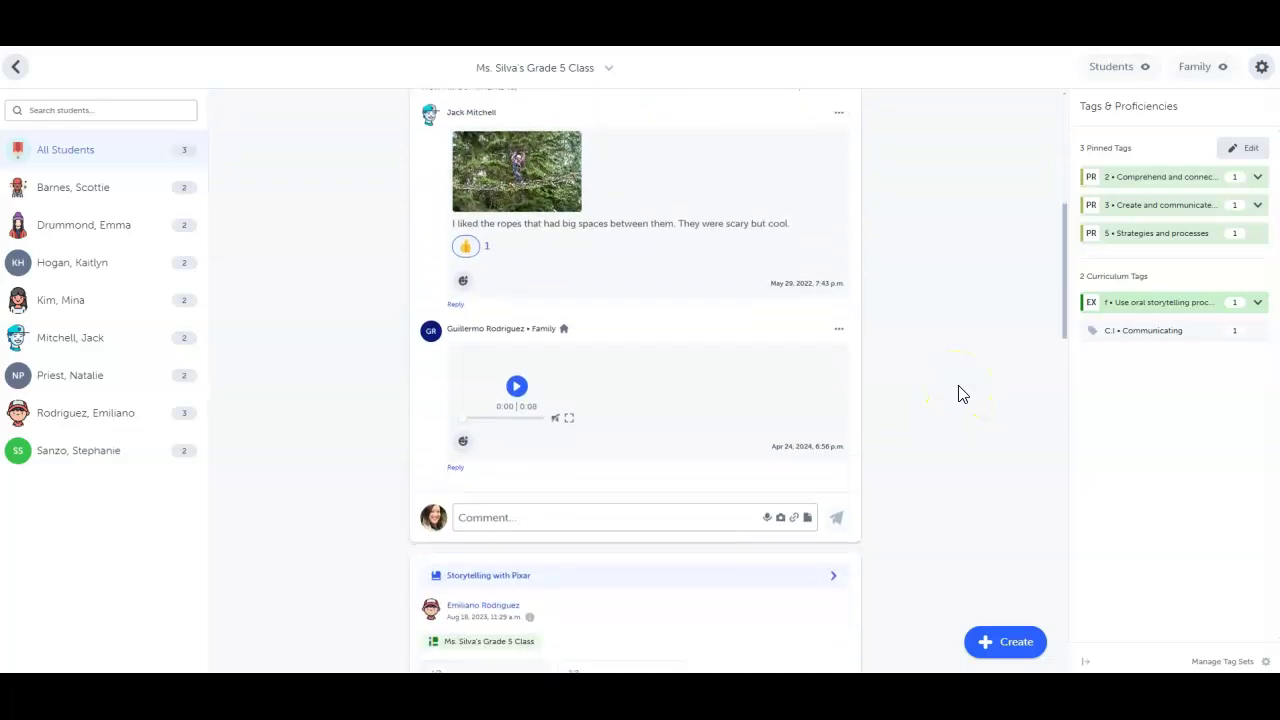
scroll(958, 393, "down", 6)
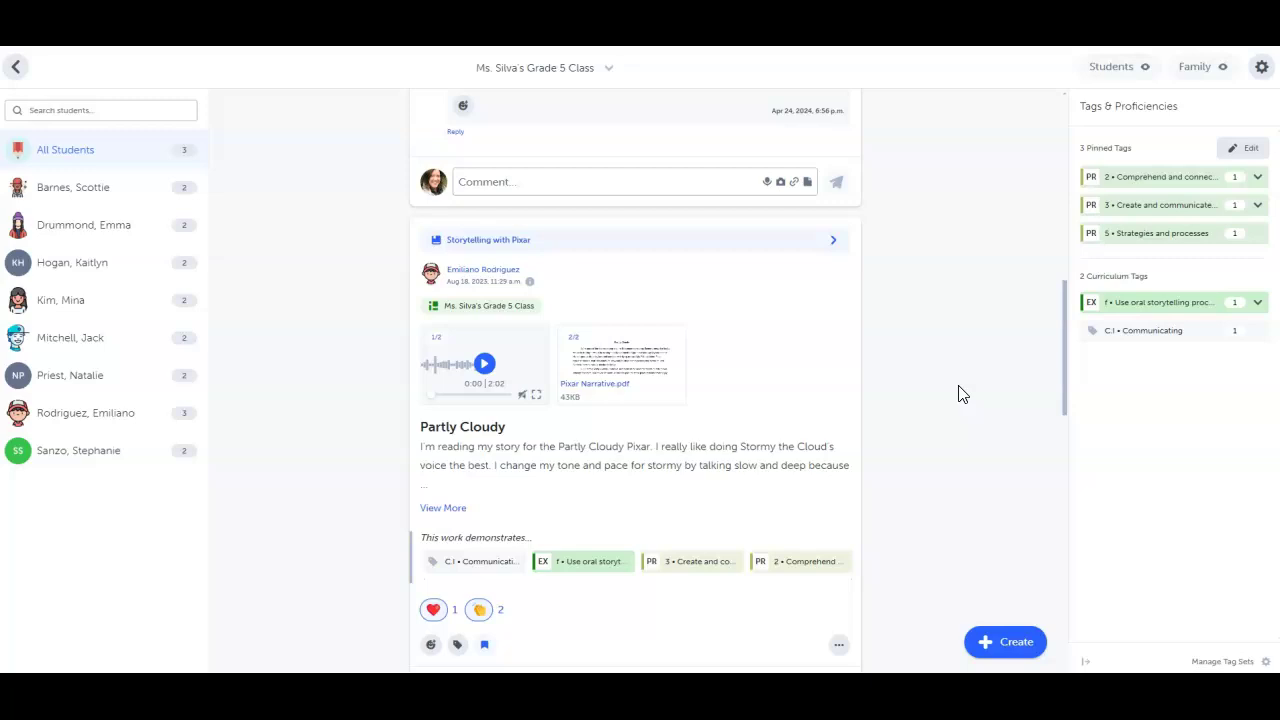
scroll(958, 395, "down", 4)
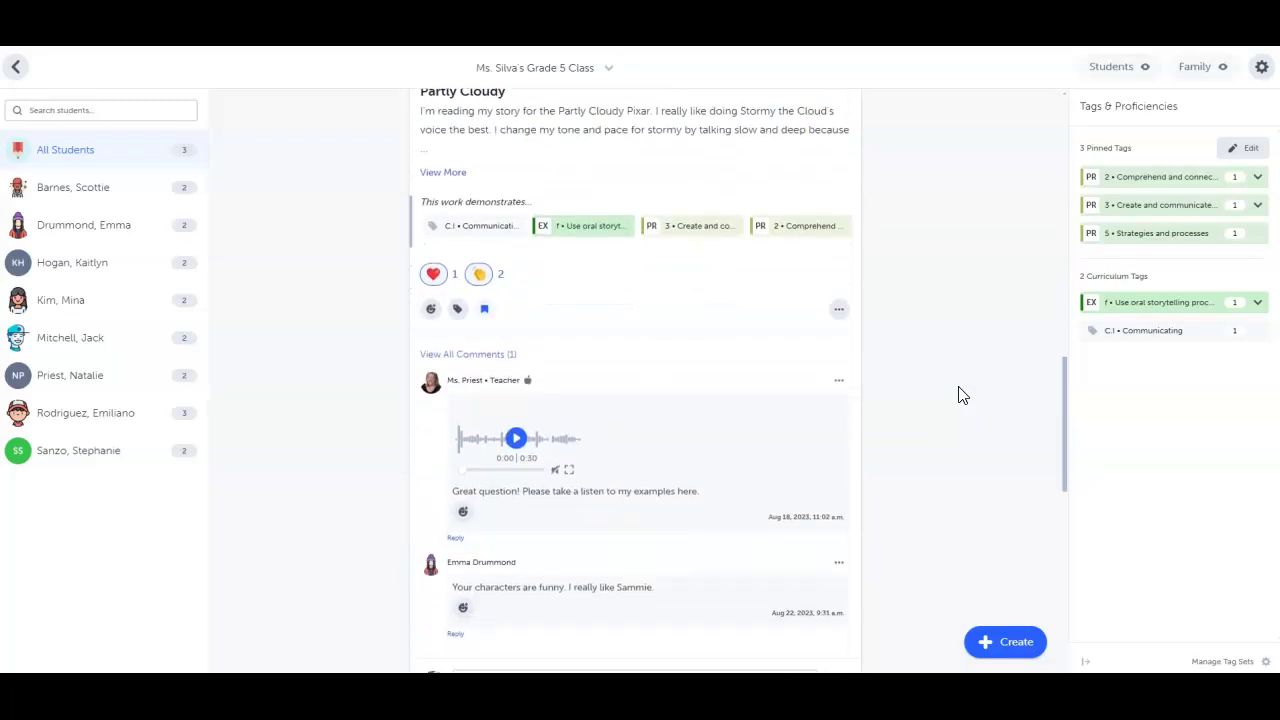
scroll(958, 395, "down", 4)
scroll(958, 395, "up", 15)
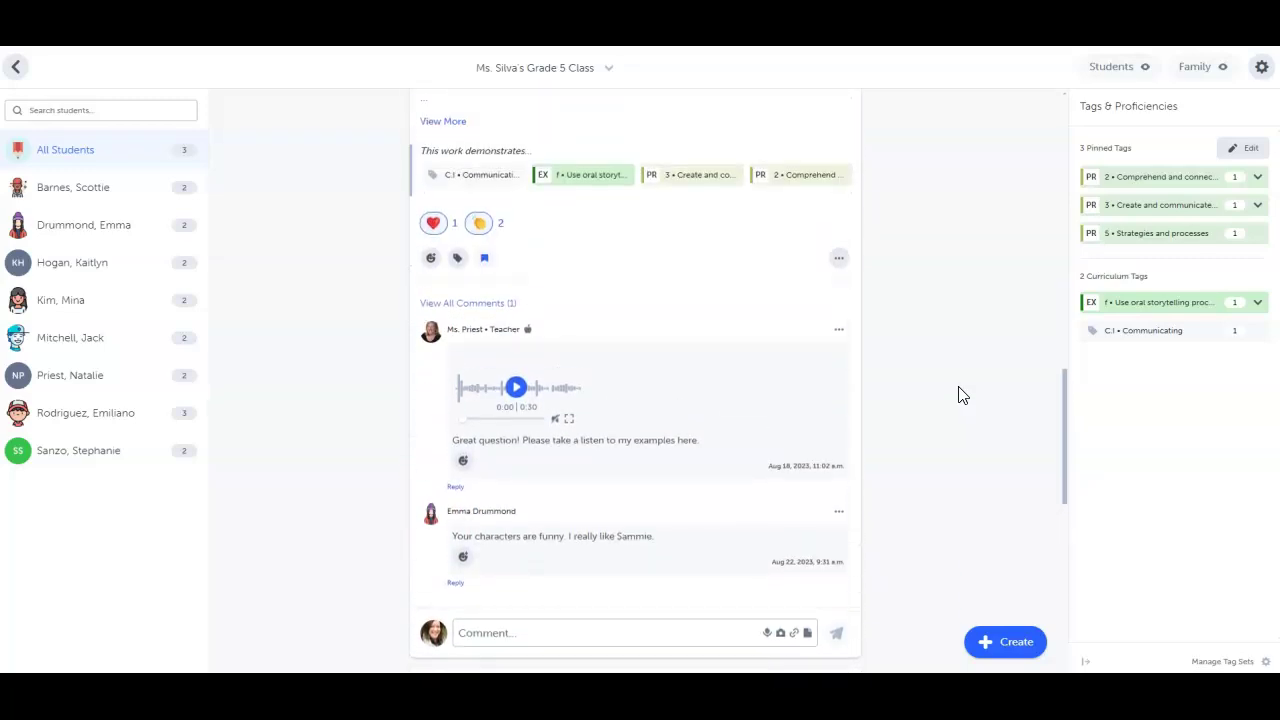
scroll(958, 395, "up", 6)
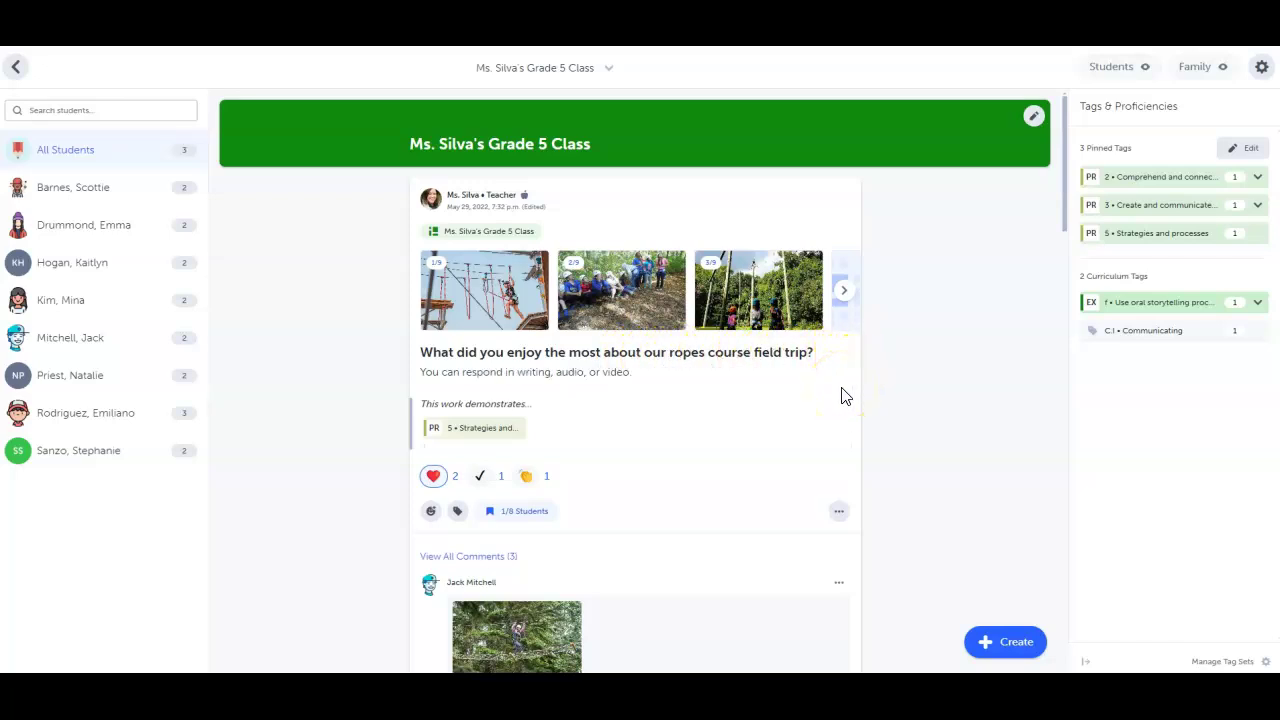
Review the ropes course field trip post with its student and family comments.
scroll(843, 397, "down", 3)
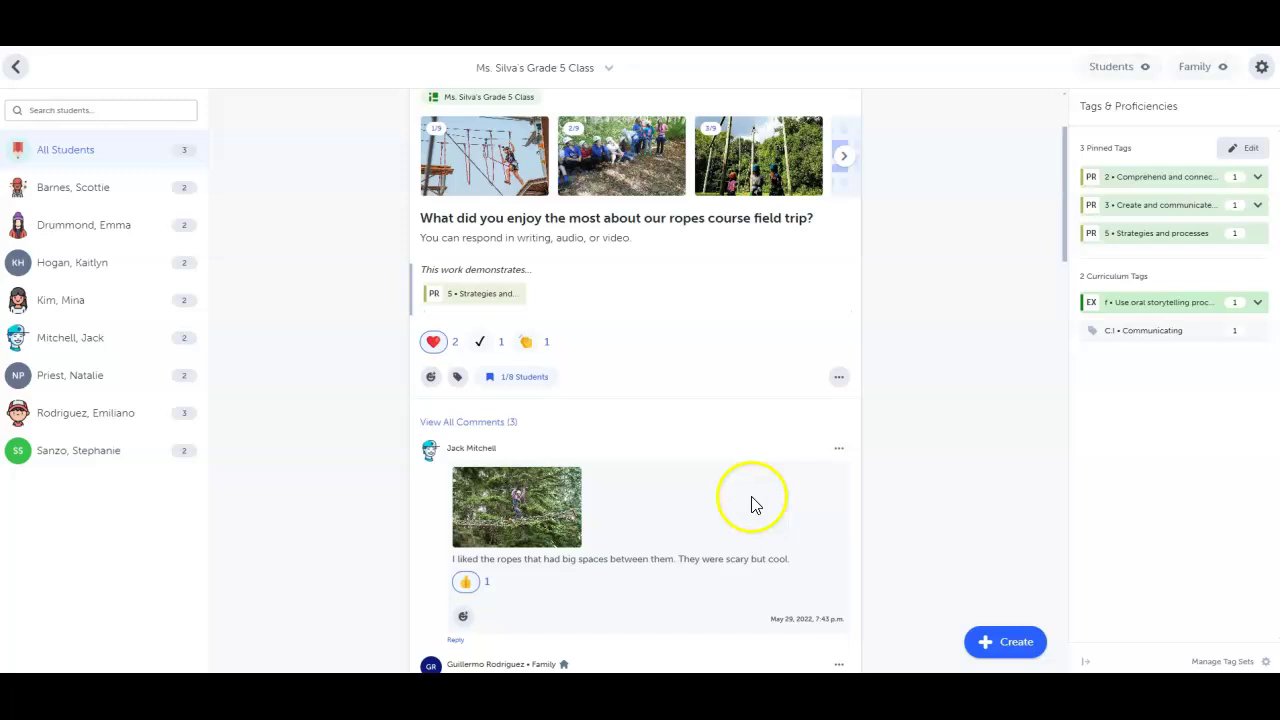
scroll(750, 508, "down", 4)
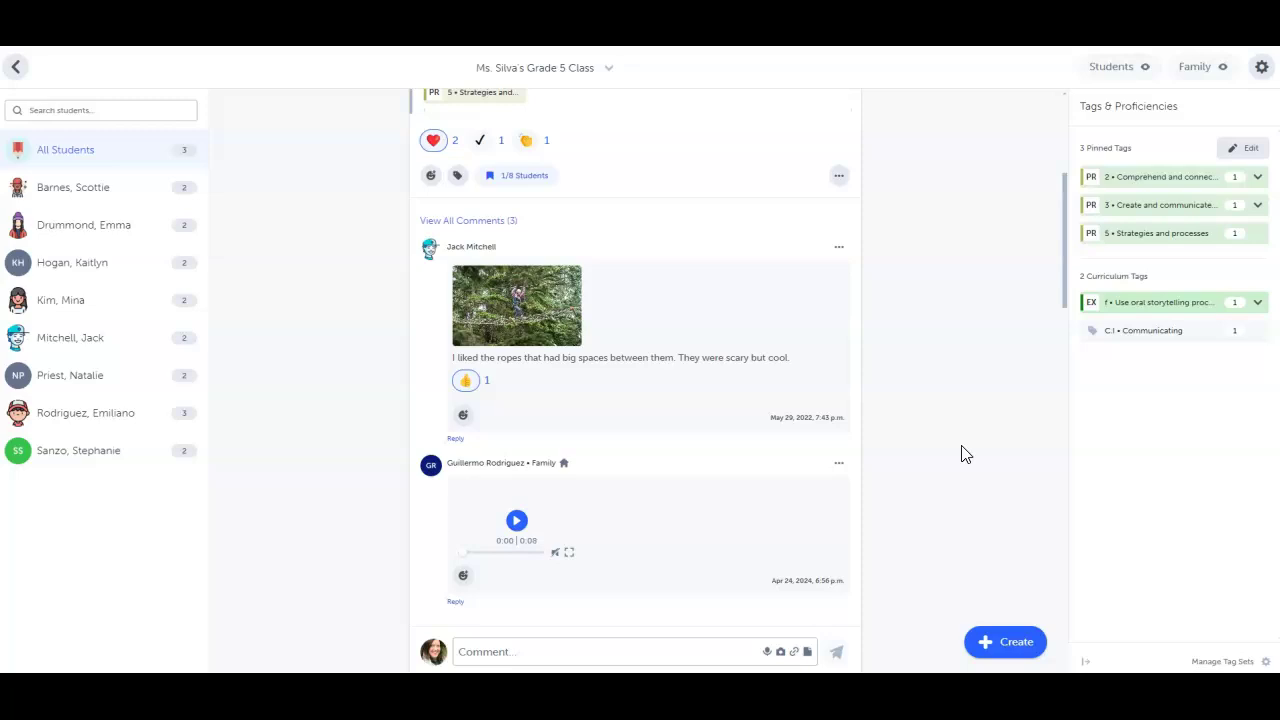
scroll(965, 454, "down", 6)
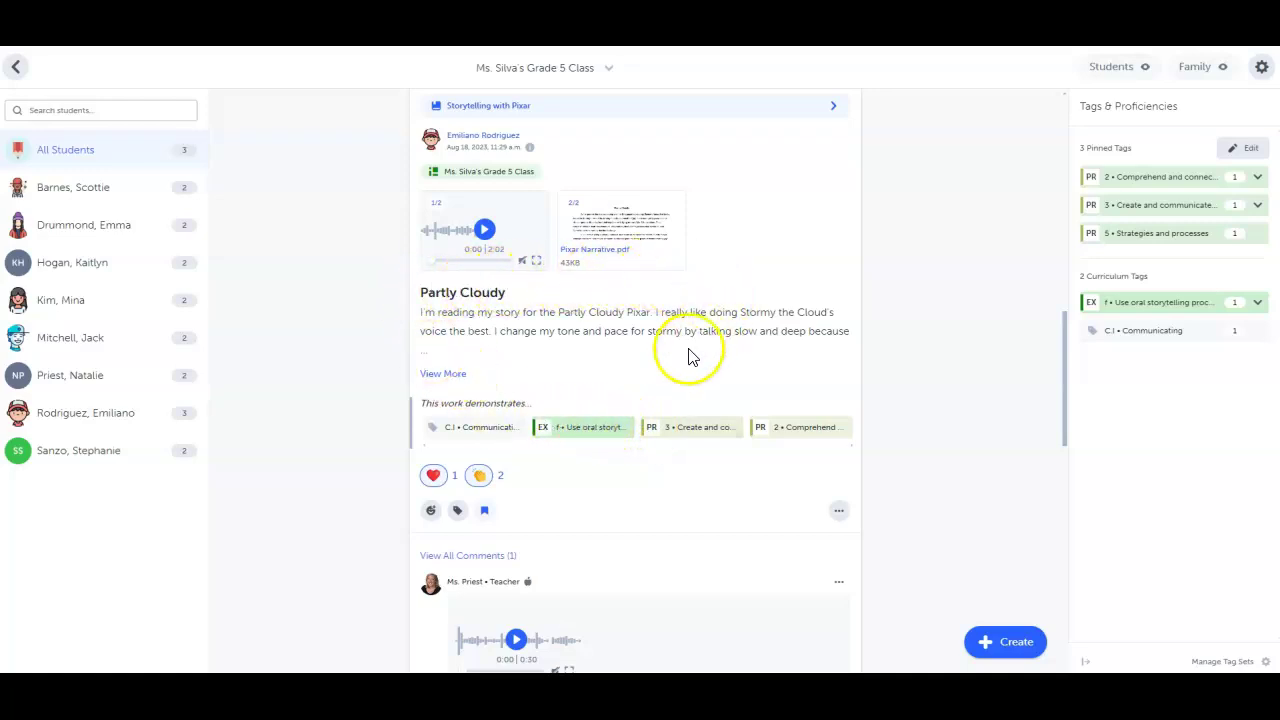
View the full Partly Cloudy post, return to the Class Space, and review the comments on it.
left_click(447, 374)
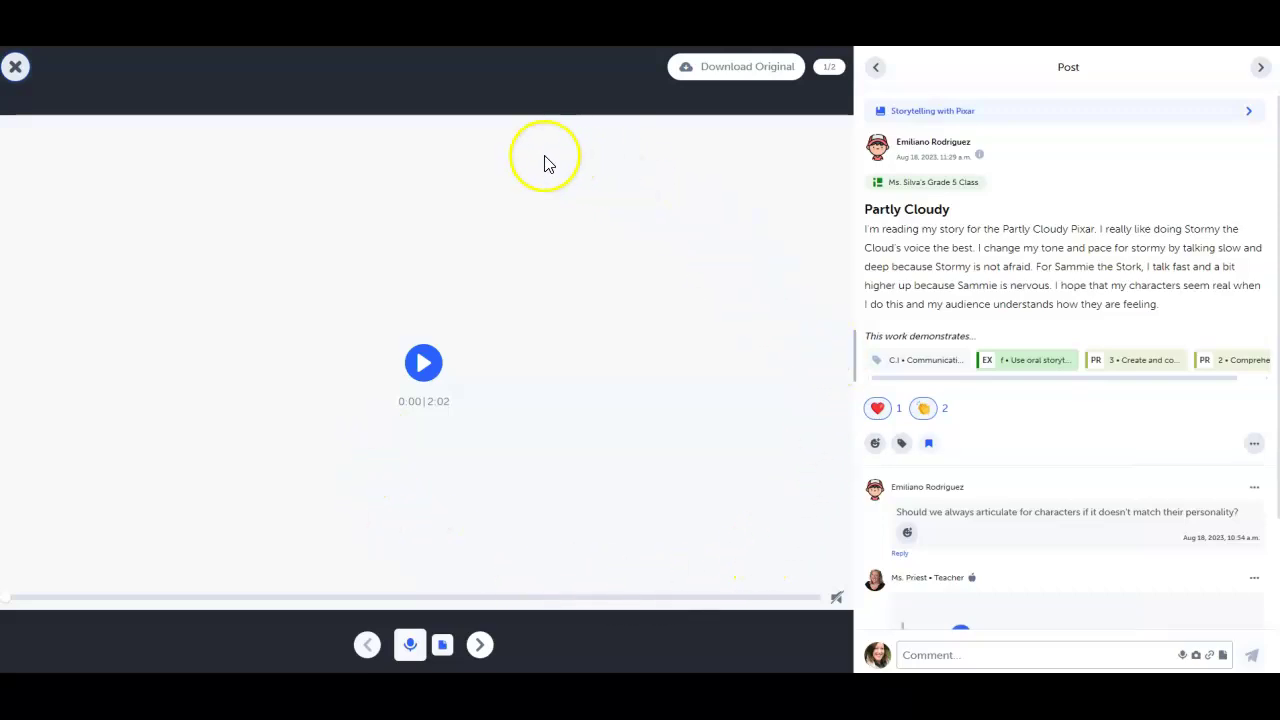
left_click(15, 66)
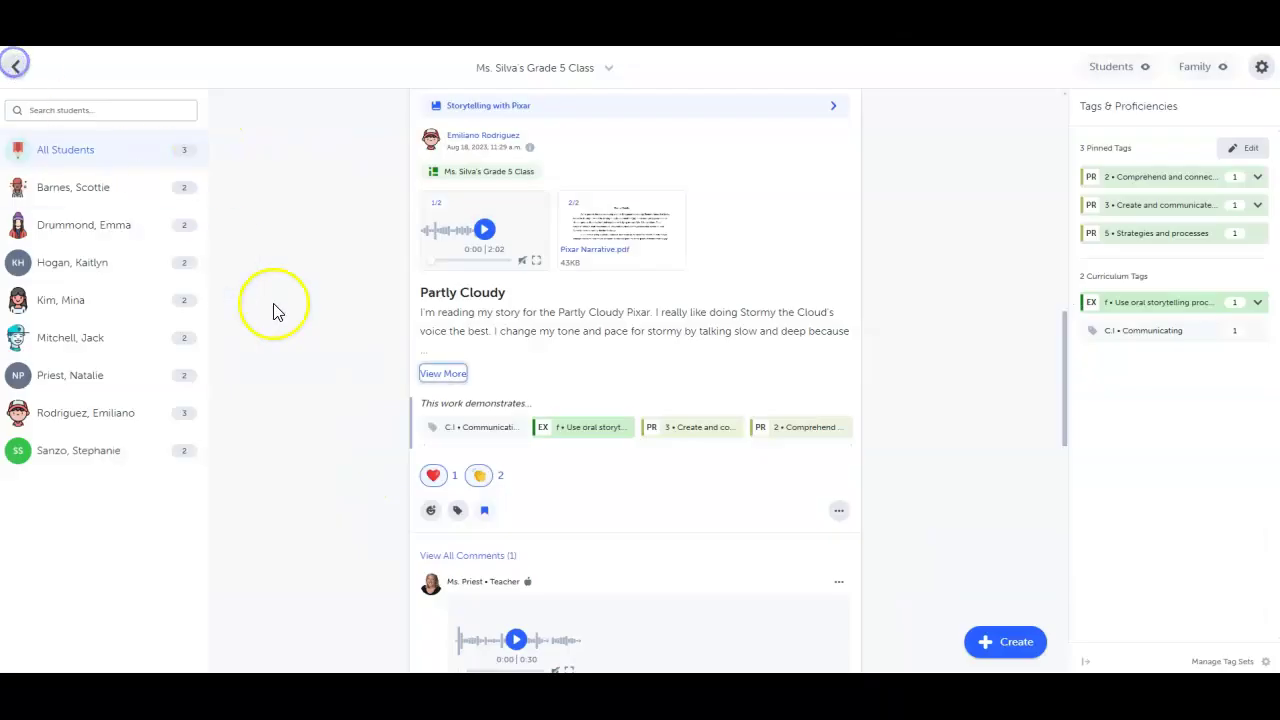
scroll(365, 468, "down", 2)
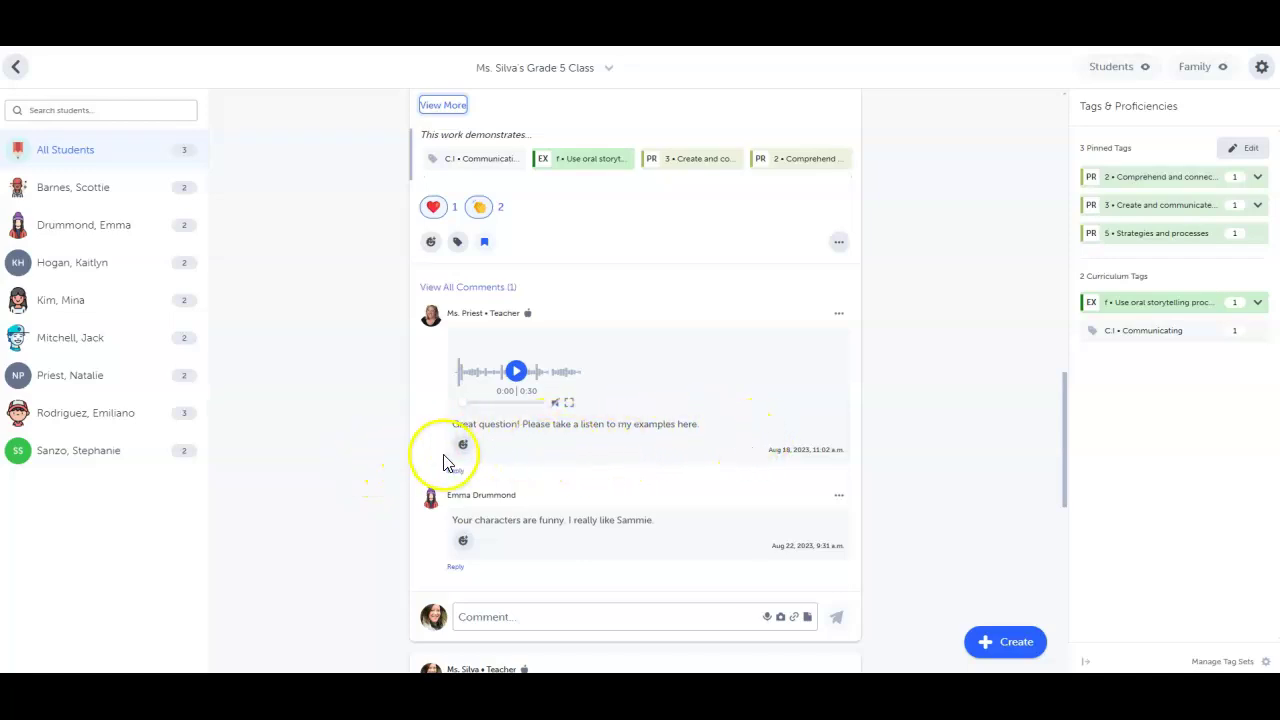
scroll(352, 530, "down", 6)
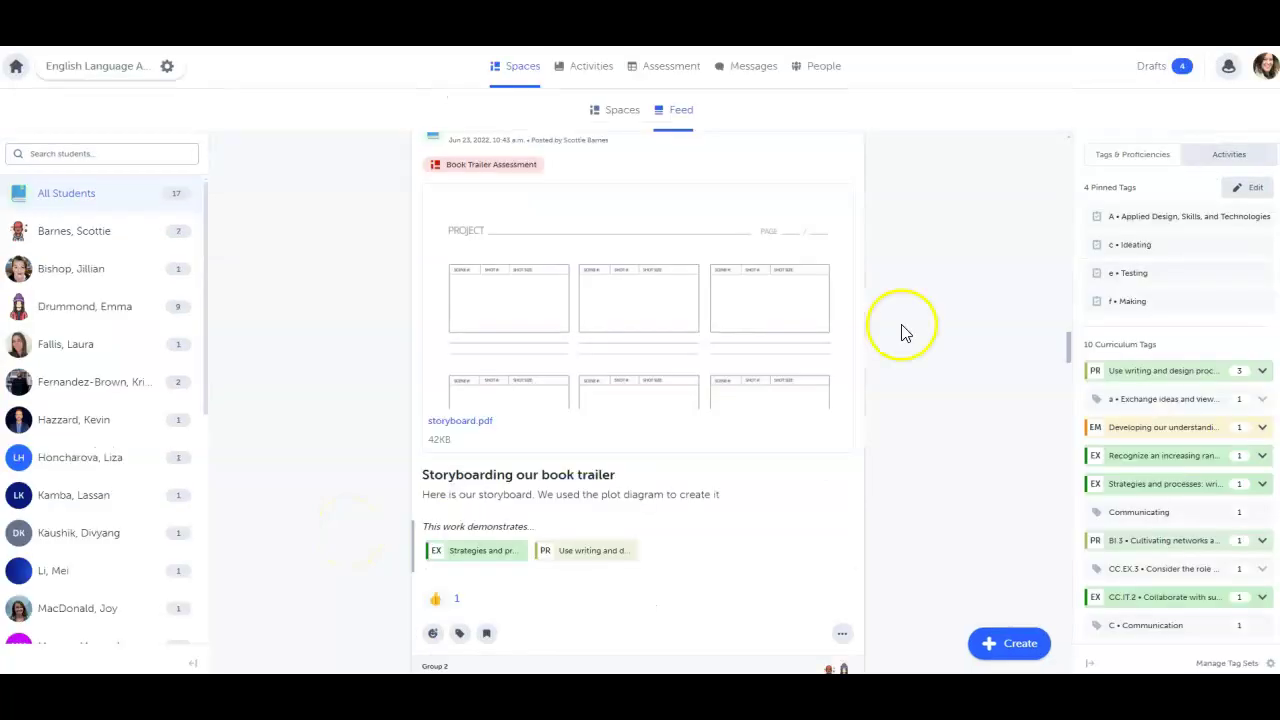
Review the "Storyboarding our book trailer" post and its group comments in the English Language Arts feed.
scroll(905, 330, "down", 3)
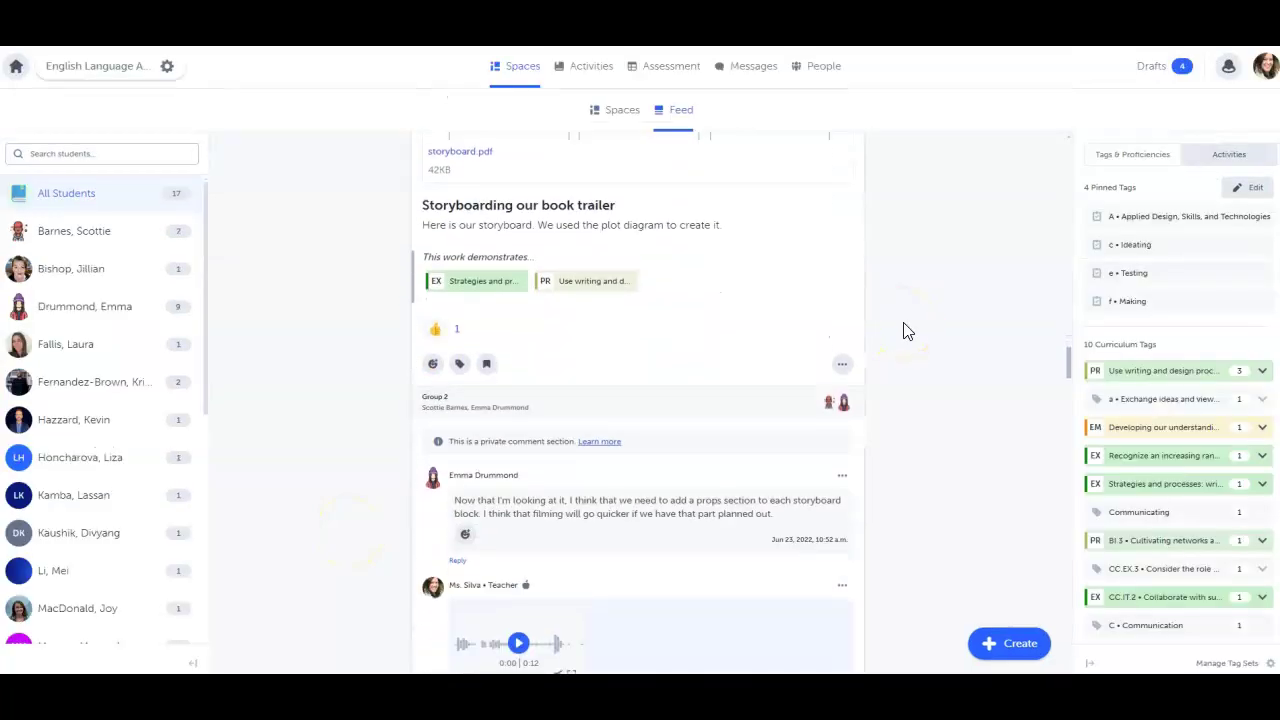
scroll(905, 330, "down", 3)
scroll(905, 330, "down", 3)
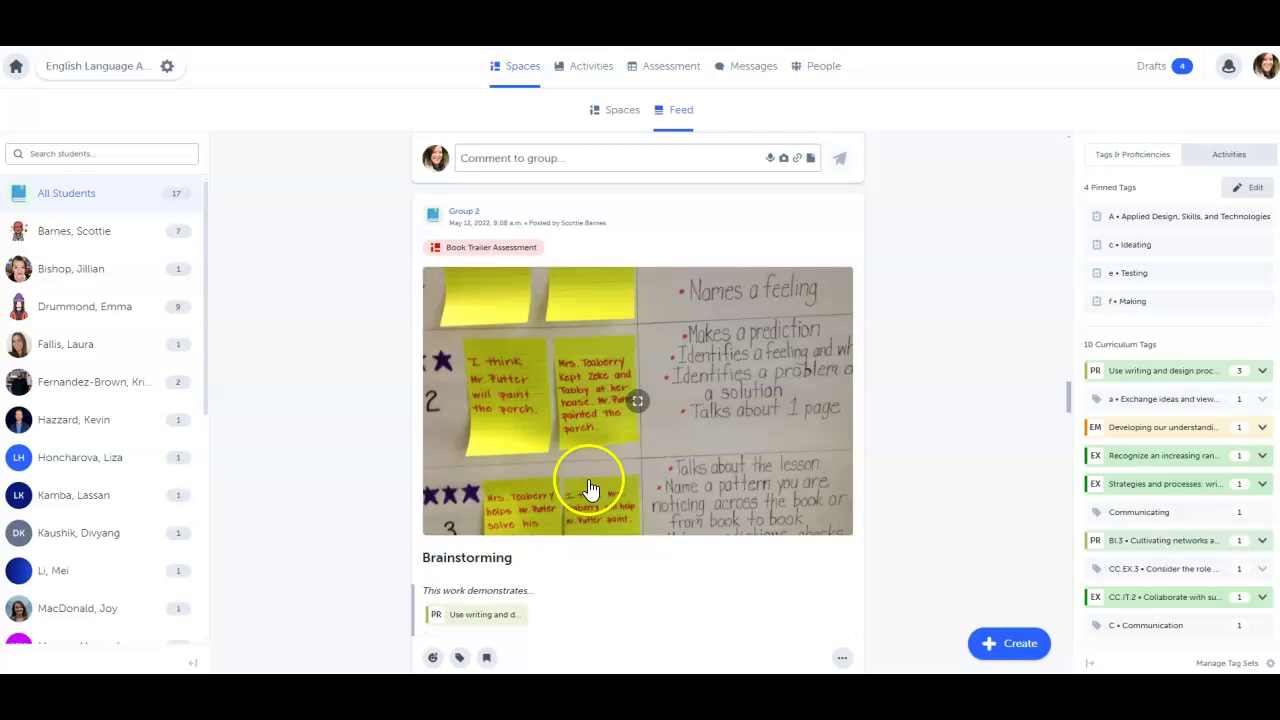
View the Brainstorming post's photo in full with its private group comments, and return to the feed.
left_click(672, 490)
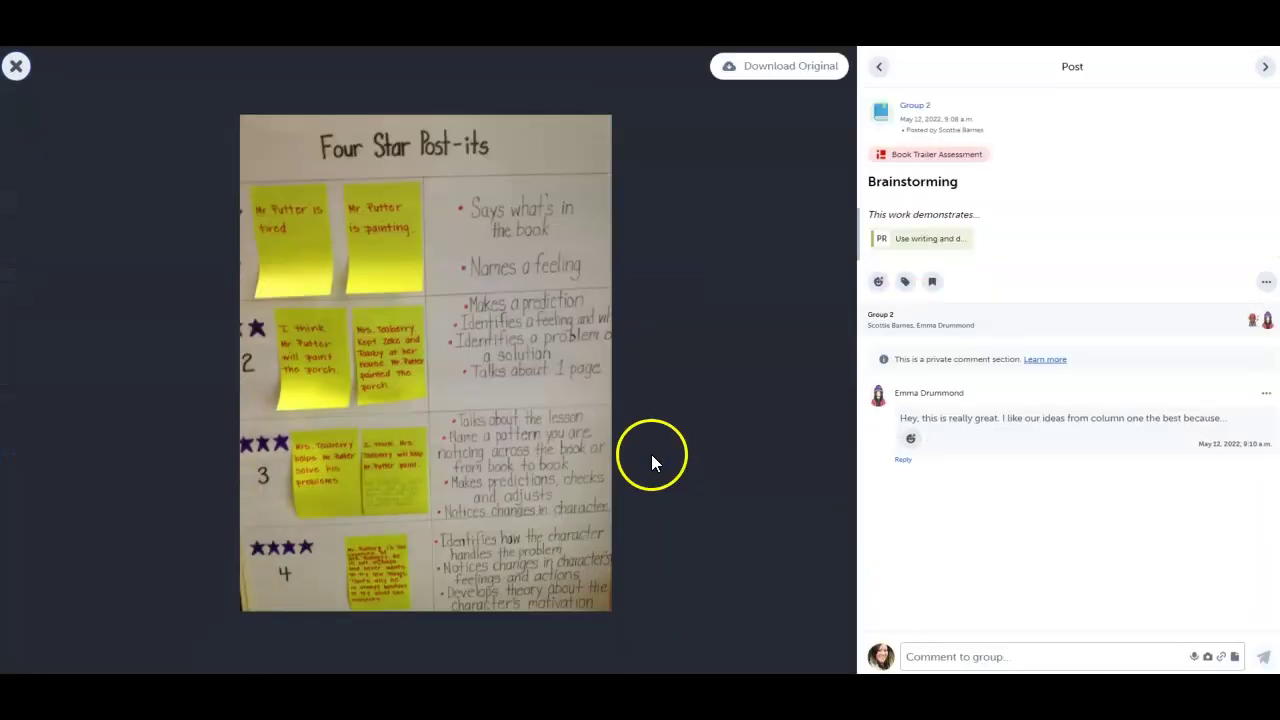
left_click(16, 68)
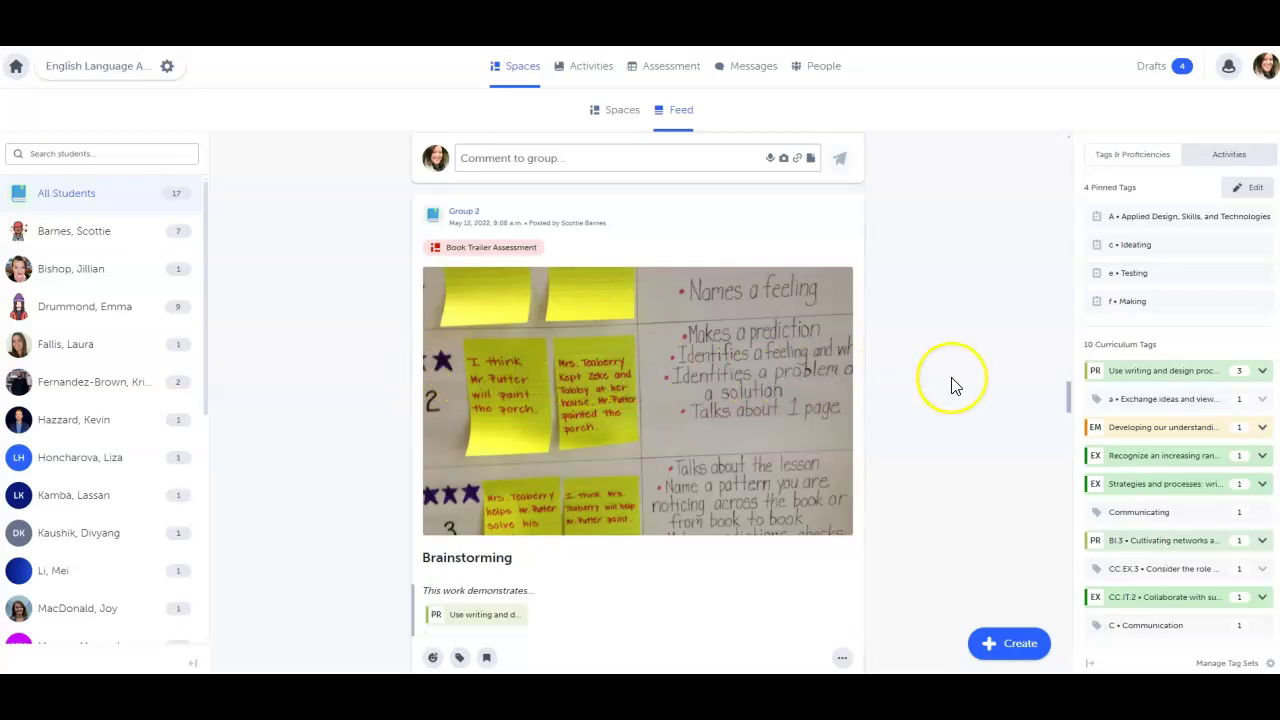
scroll(952, 385, "up", 1)
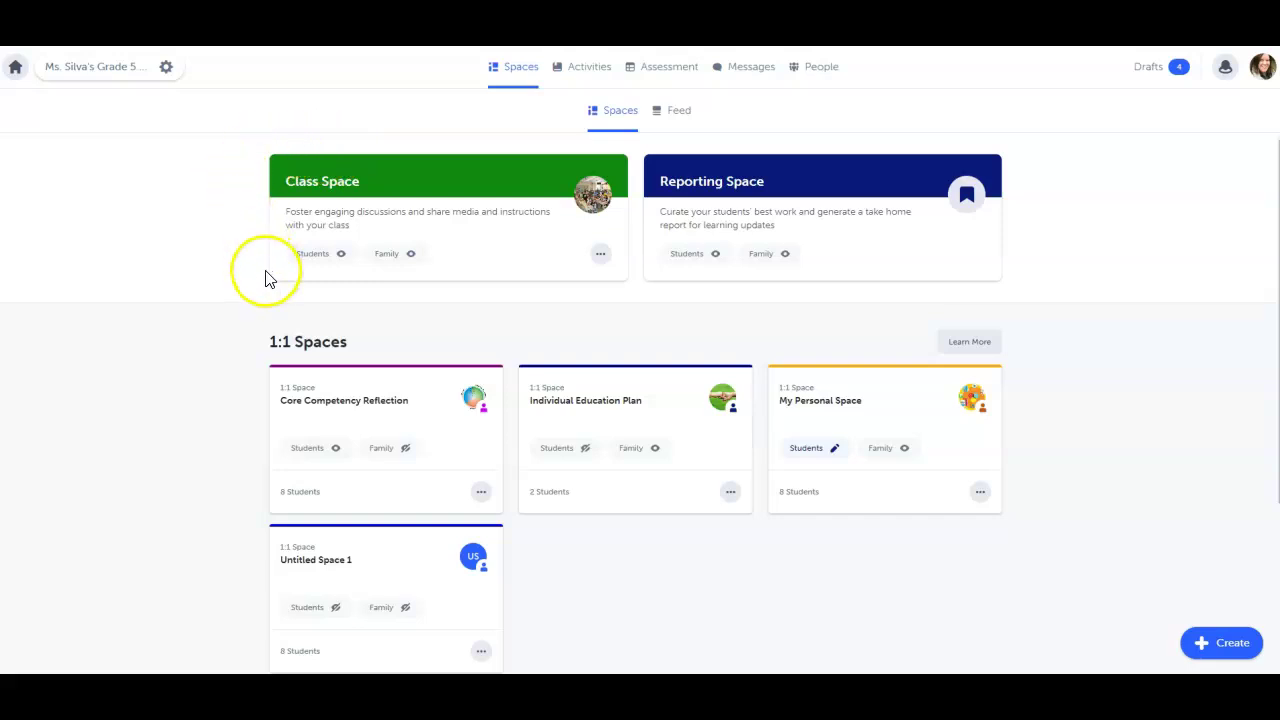
Open the Grade 5 class's Reading Groups space and start a new post there to view its group selection.
scroll(262, 290, "down", 3)
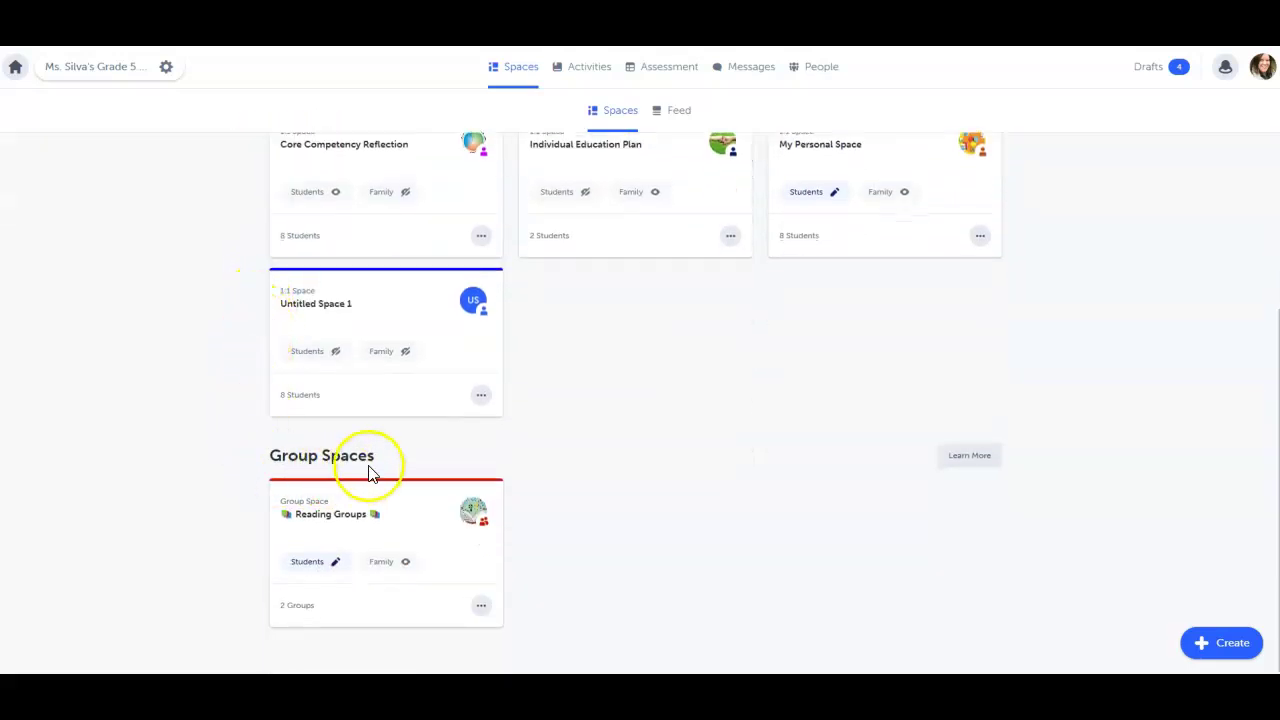
left_click(300, 512)
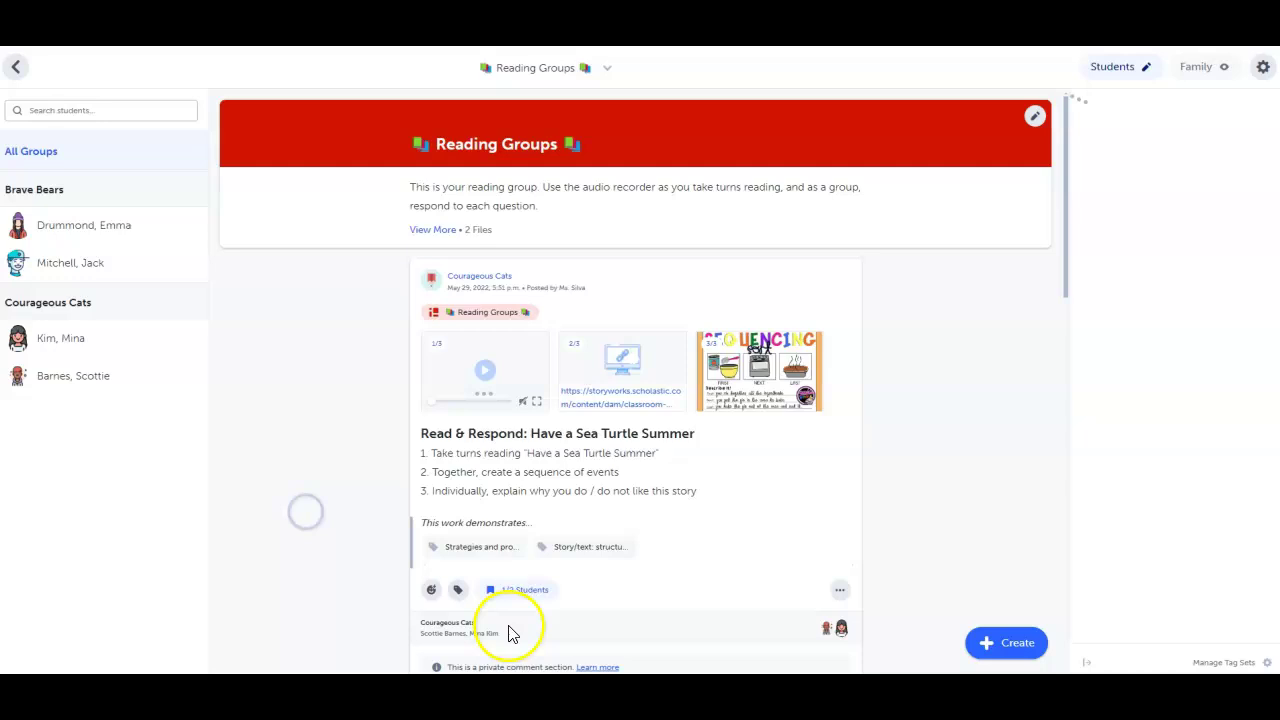
left_click(997, 648)
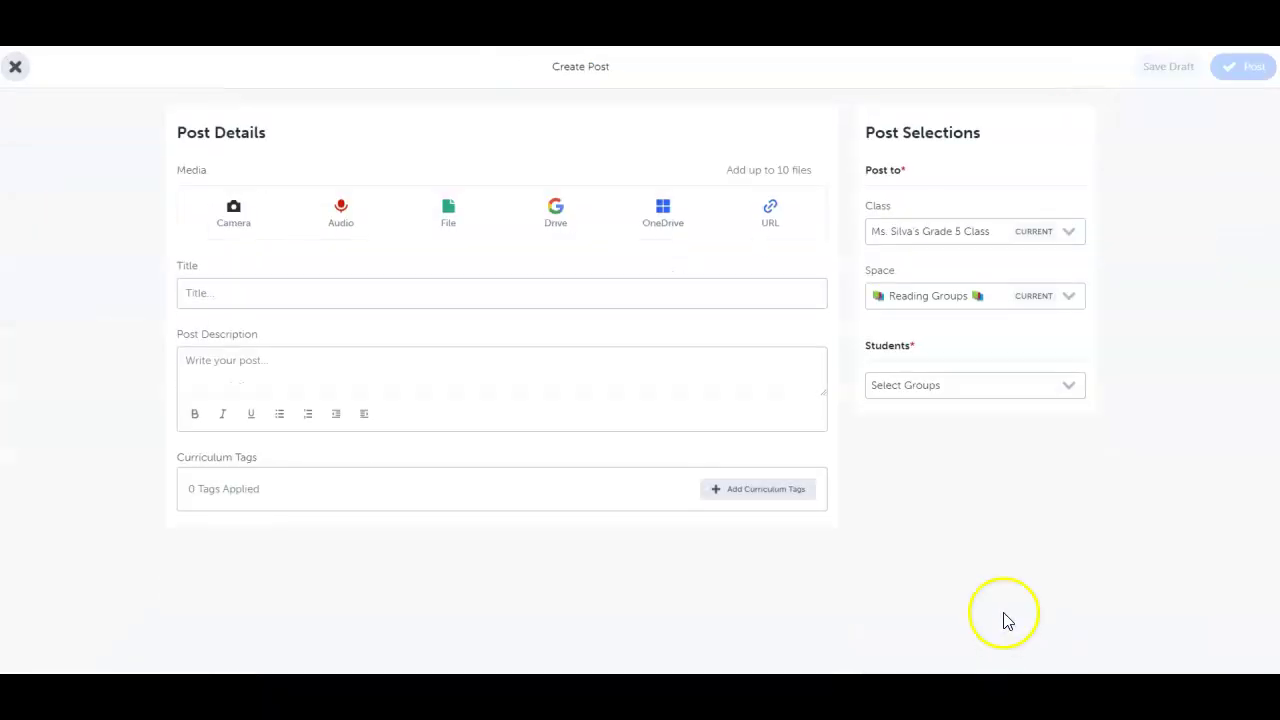
left_click(975, 385)
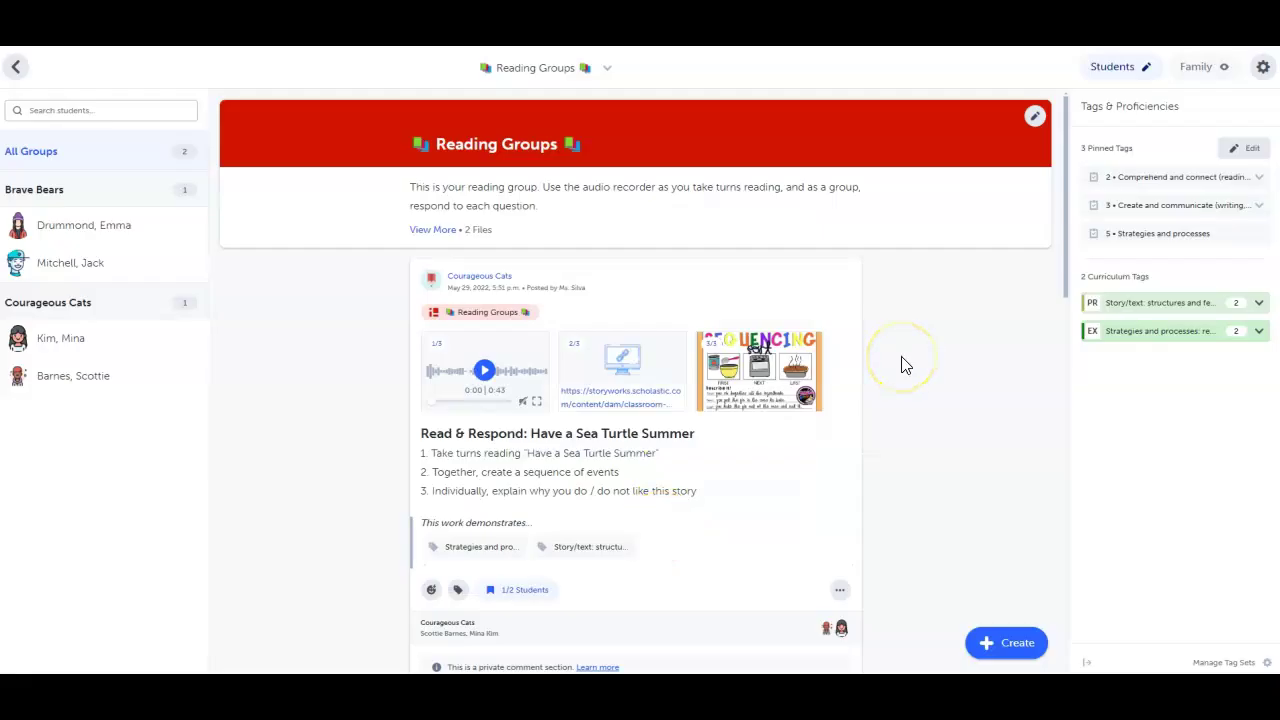
Review the "Read & Respond: Have a Sea Turtle Summer" post and its private group comments.
scroll(906, 365, "down", 2)
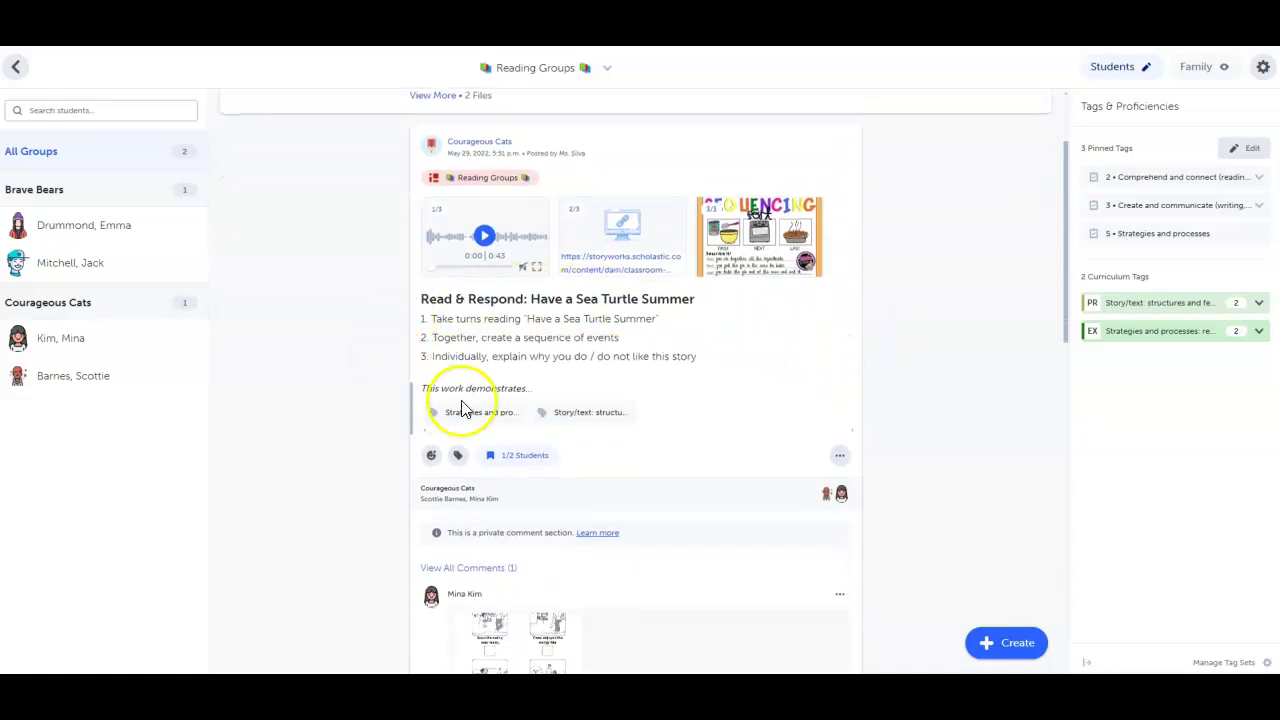
scroll(377, 460, "down", 5)
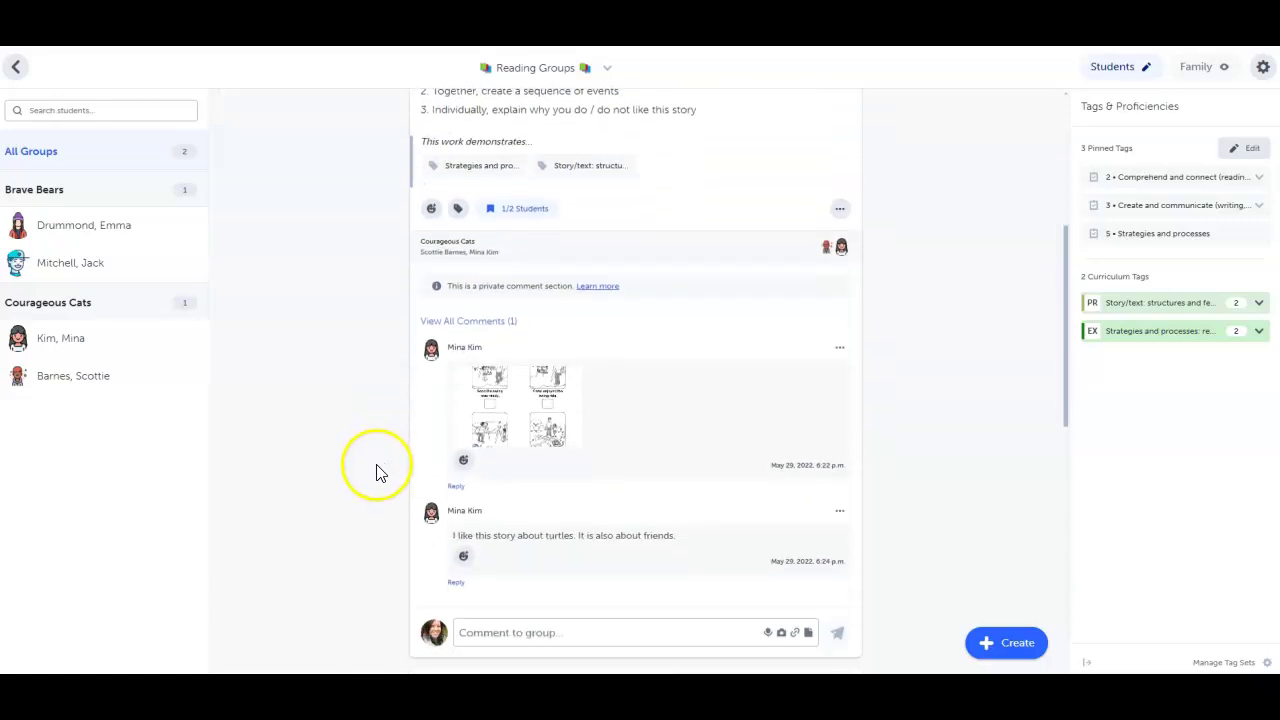
scroll(375, 480, "down", 4)
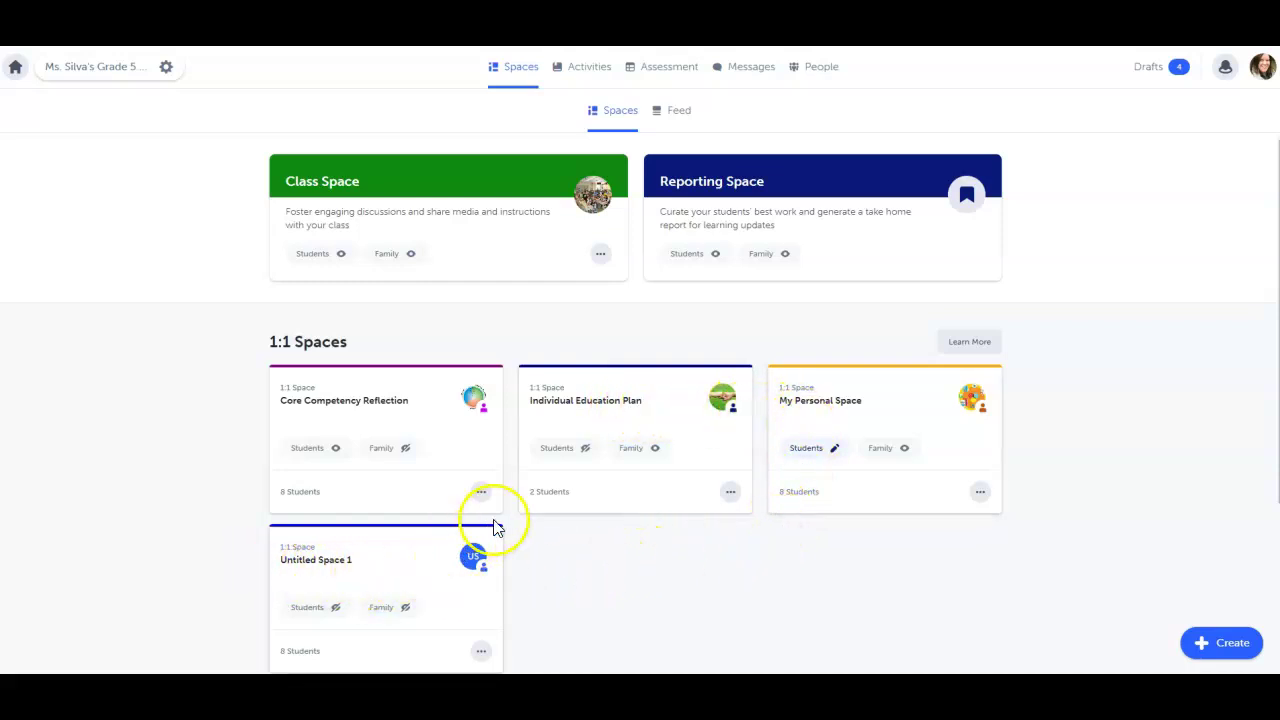
Open the Individual Education Plan space and review its posts from the recess interaction to the parent/student consultation log.
left_click(598, 402)
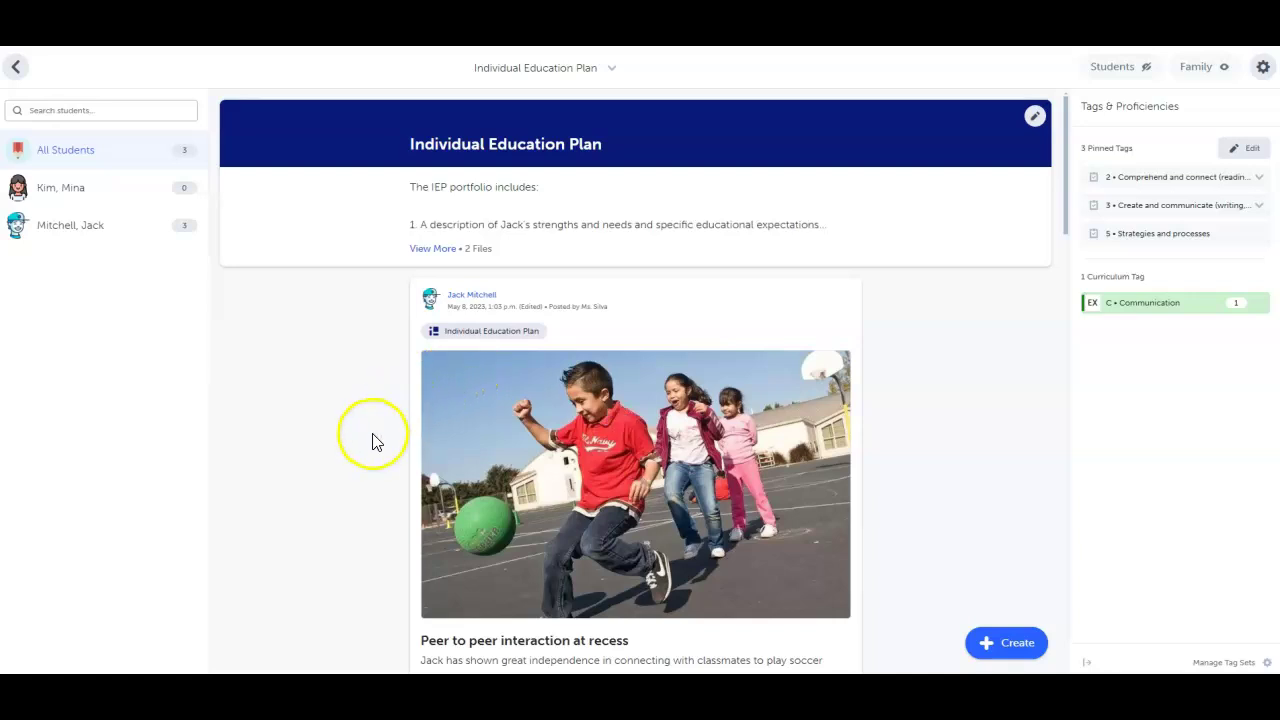
scroll(372, 442, "down", 3)
scroll(369, 452, "down", 3)
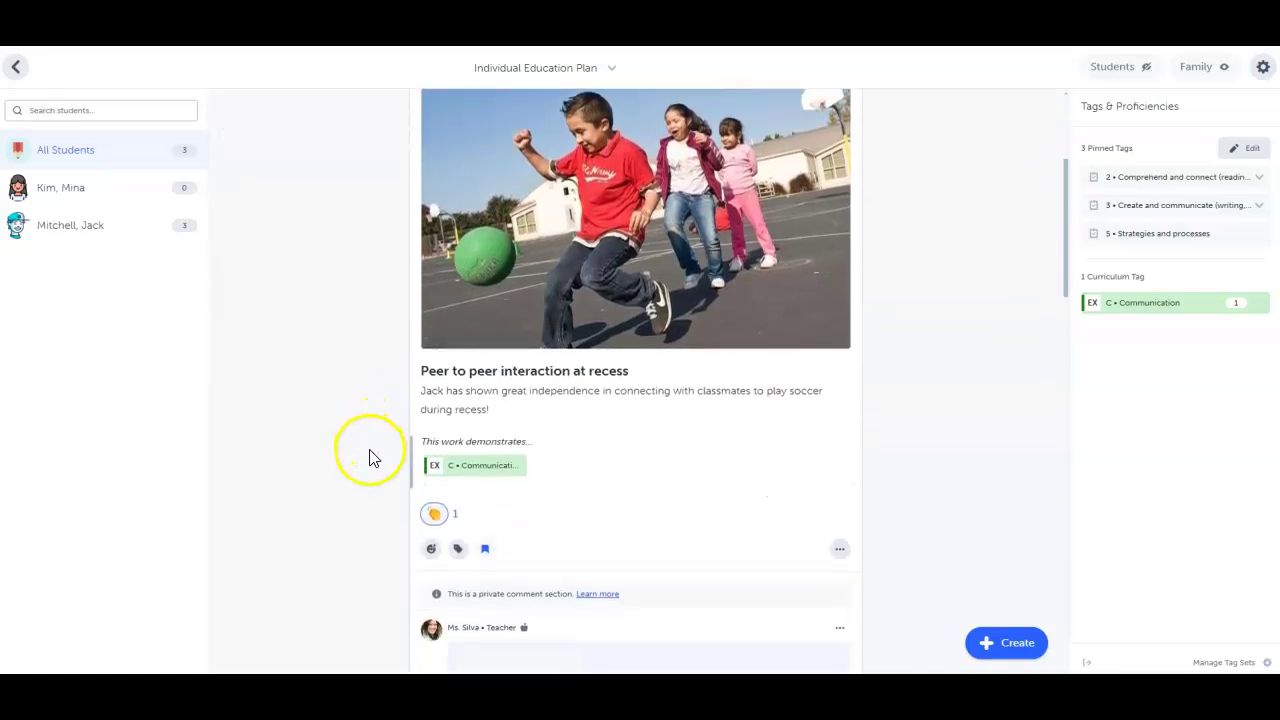
scroll(369, 459, "down", 2)
scroll(369, 459, "down", 1)
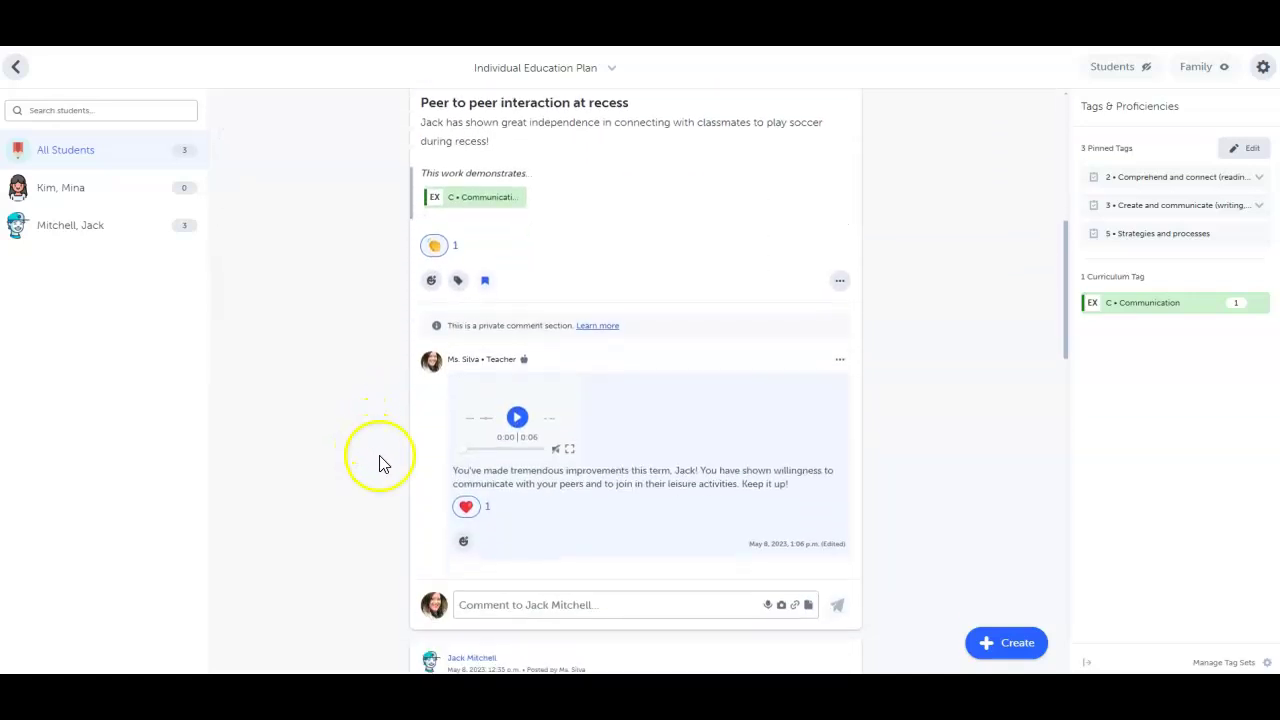
scroll(485, 528, "down", 1)
scroll(500, 535, "down", 2)
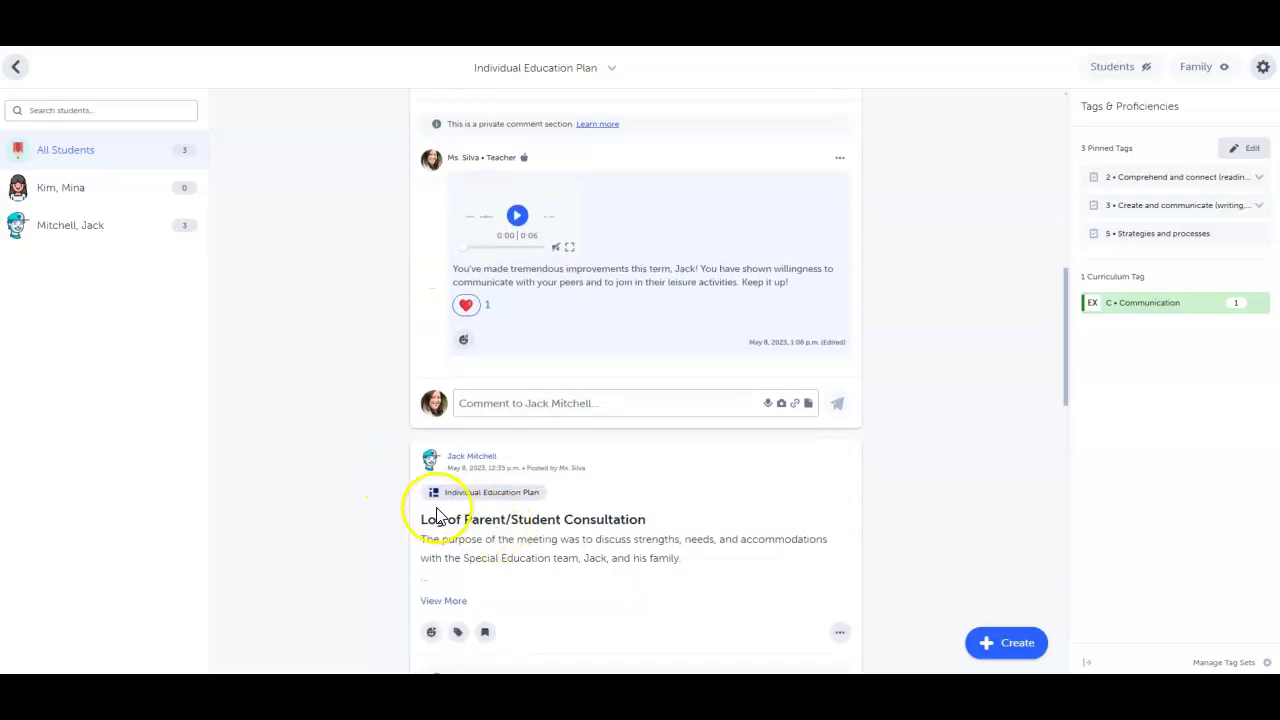
Show only the second listed student's posts in the Individual Education Plan space and expand the full space description.
left_click(106, 233)
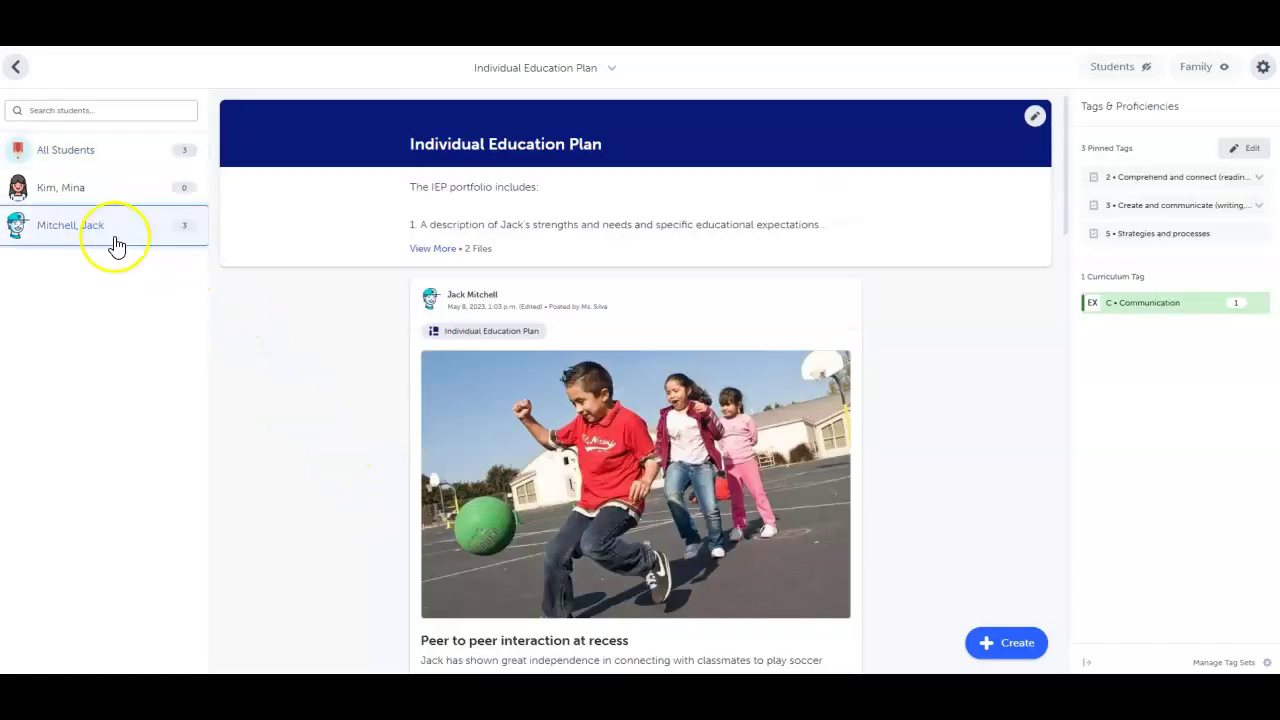
left_click(436, 251)
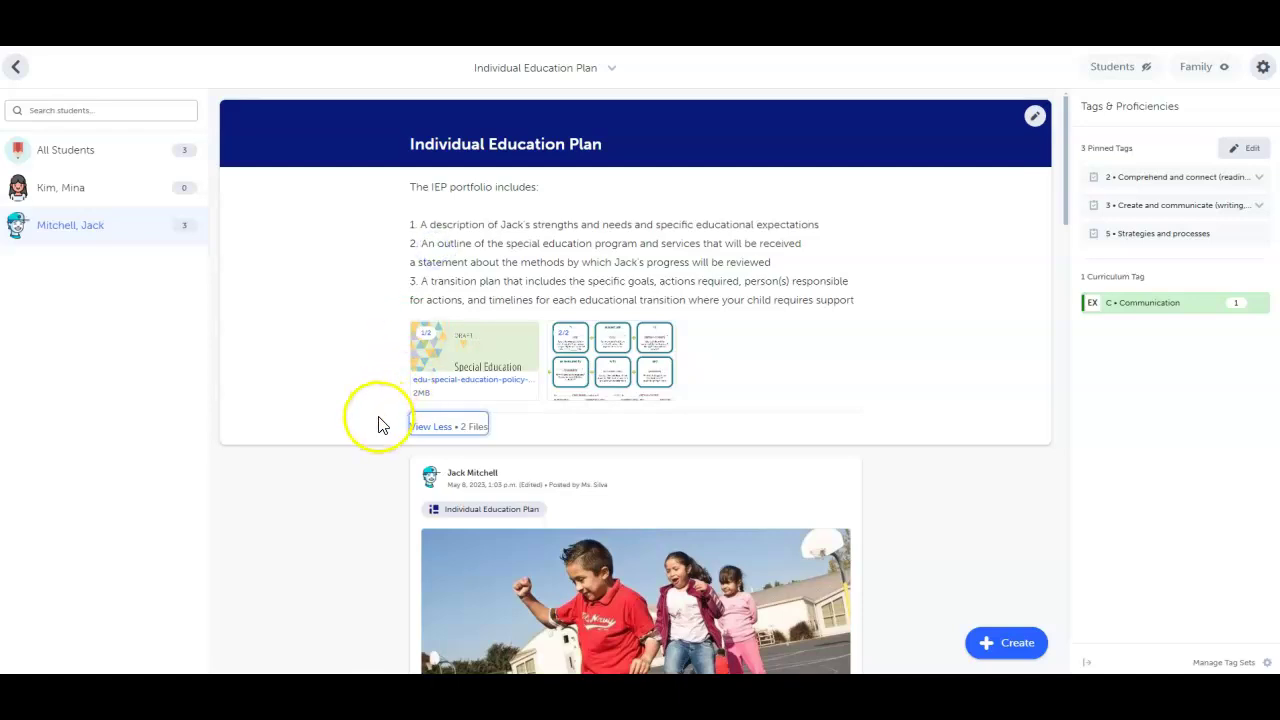
Review the "Peer to peer interaction at recess" post with its comments and open the full "Log of Parent/Student Consultation" post, then close it.
scroll(369, 491, "down", 1)
scroll(369, 491, "down", 4)
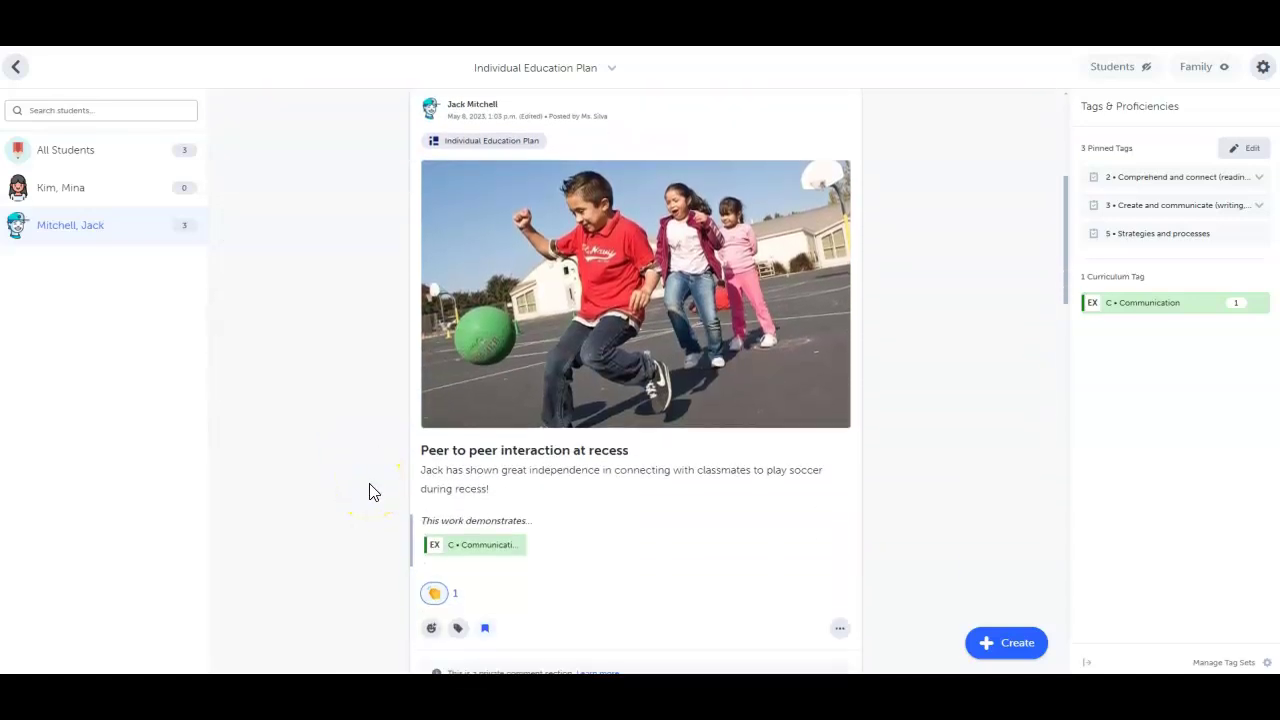
scroll(369, 491, "down", 2)
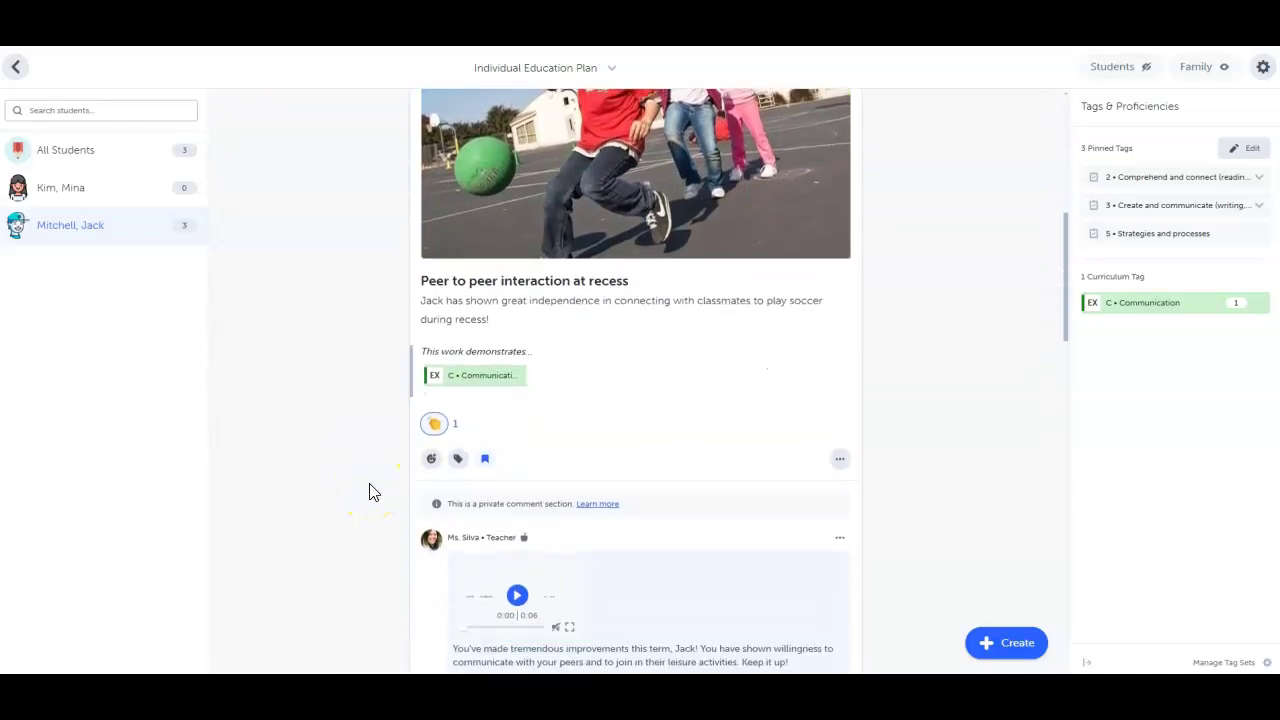
scroll(369, 491, "down", 3)
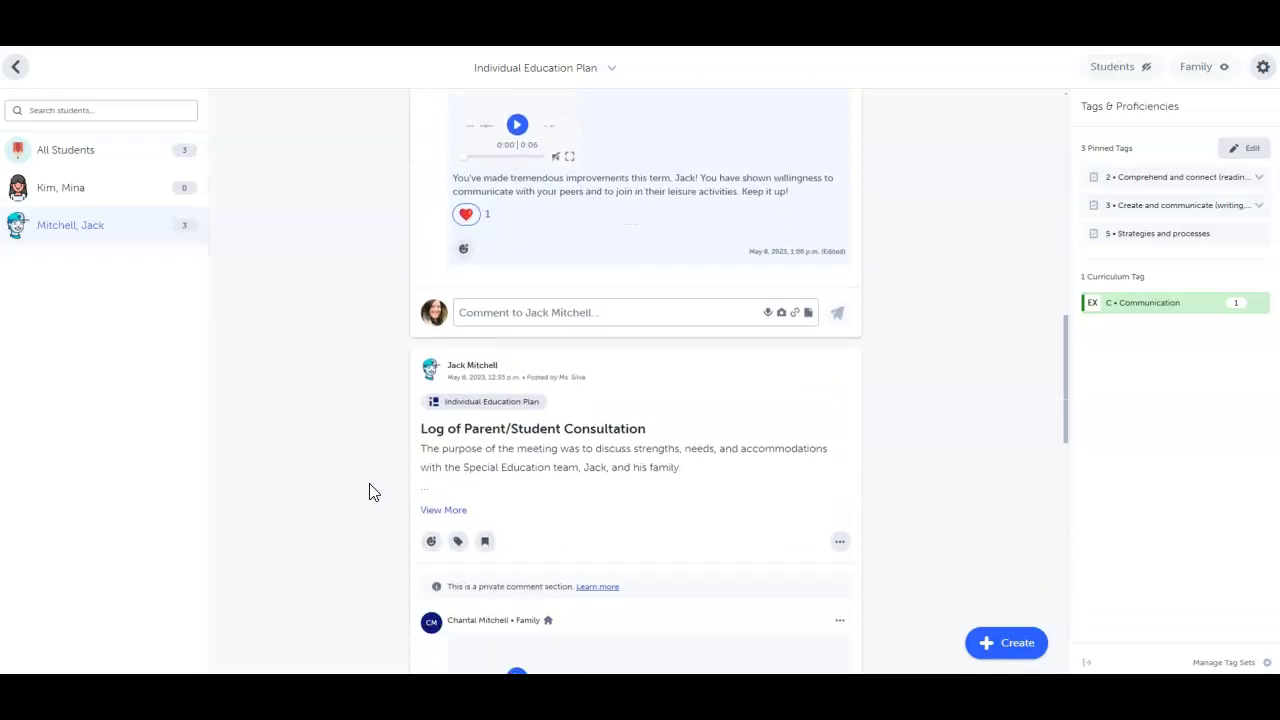
left_click(434, 511)
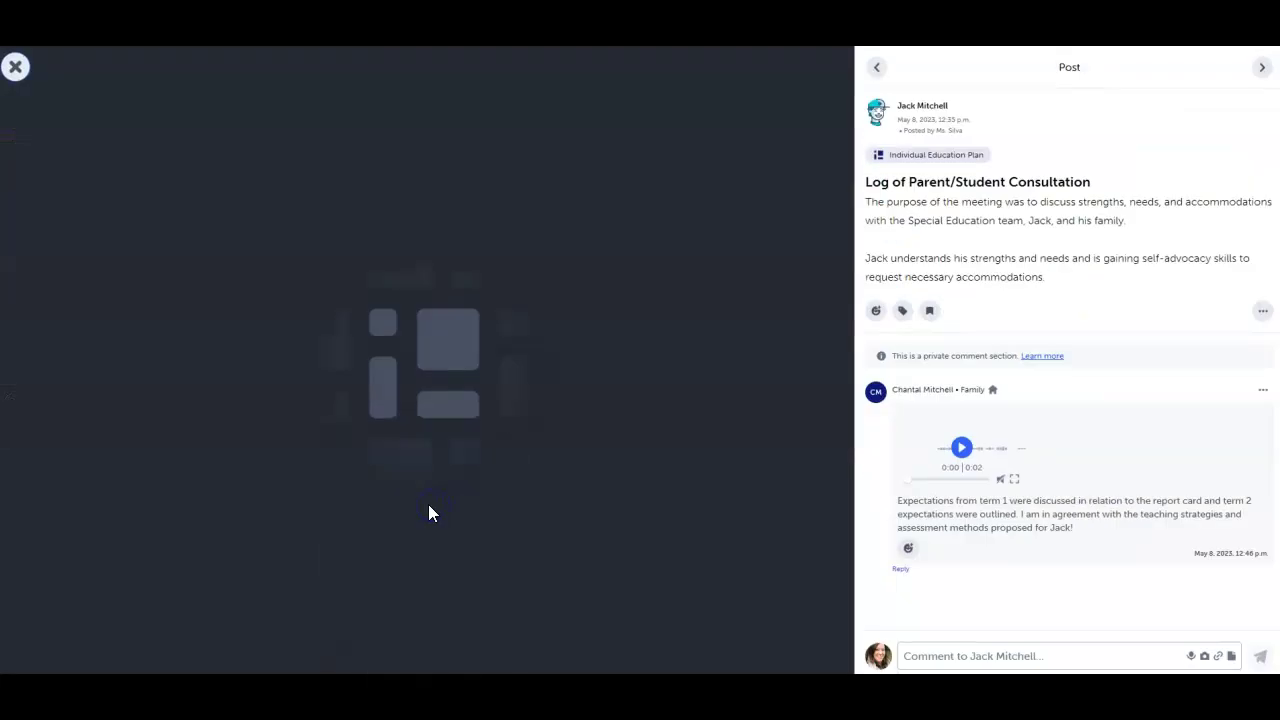
left_click(12, 66)
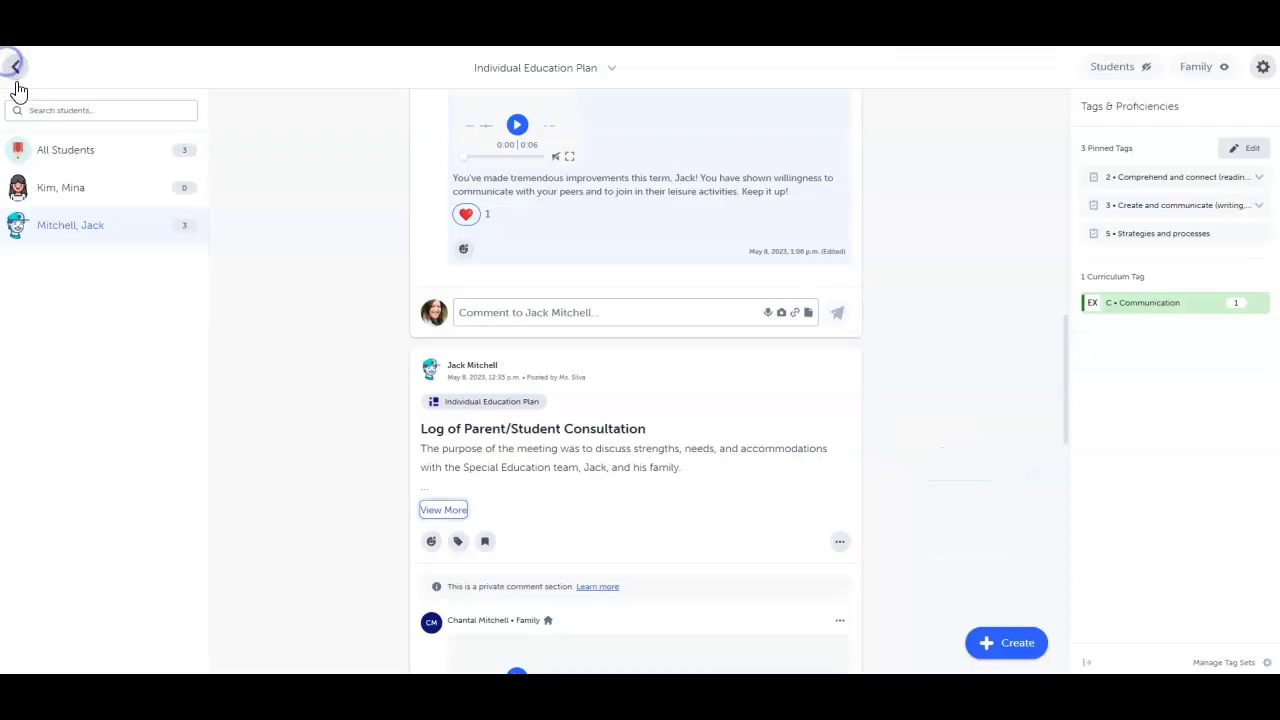
Review the family comment on the consultation log and return to the "Peer to peer interaction at recess" post.
scroll(290, 460, "down", 3)
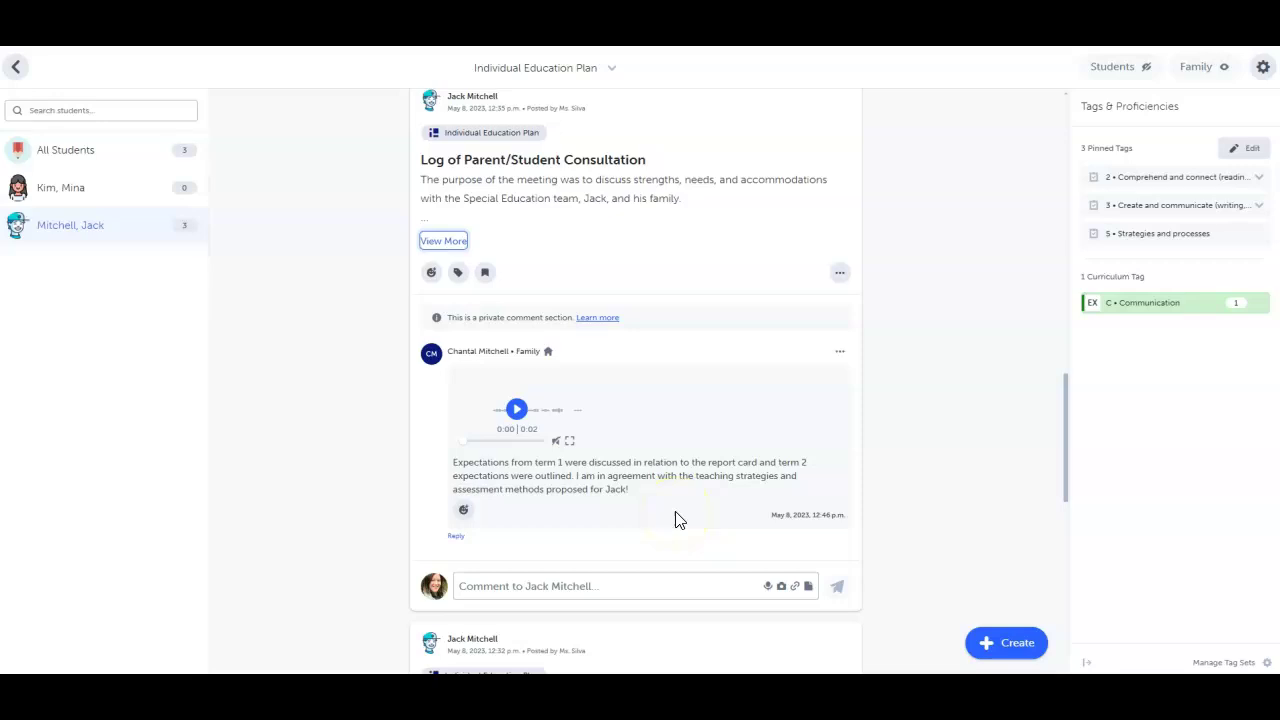
scroll(943, 543, "up", 10)
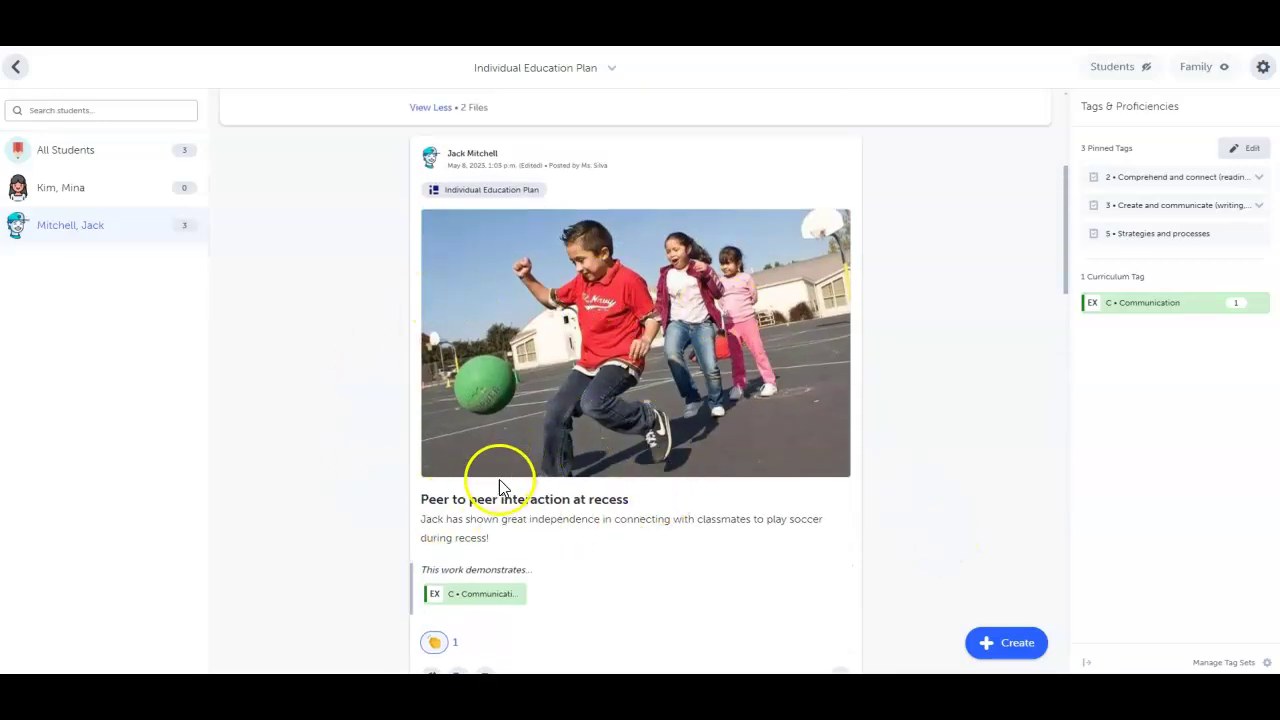
scroll(500, 486, "down", 2)
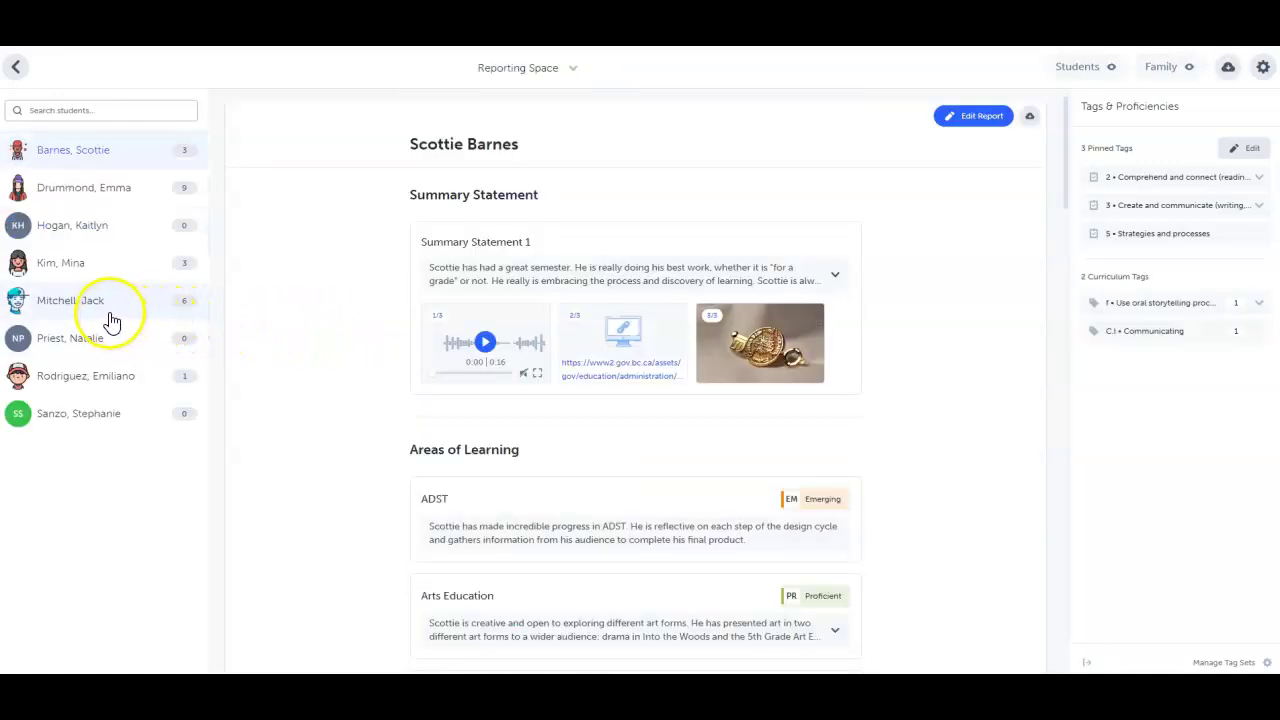
Open the fifth listed student's report in the Reporting Space and skim through it and the attached posts.
left_click(109, 315)
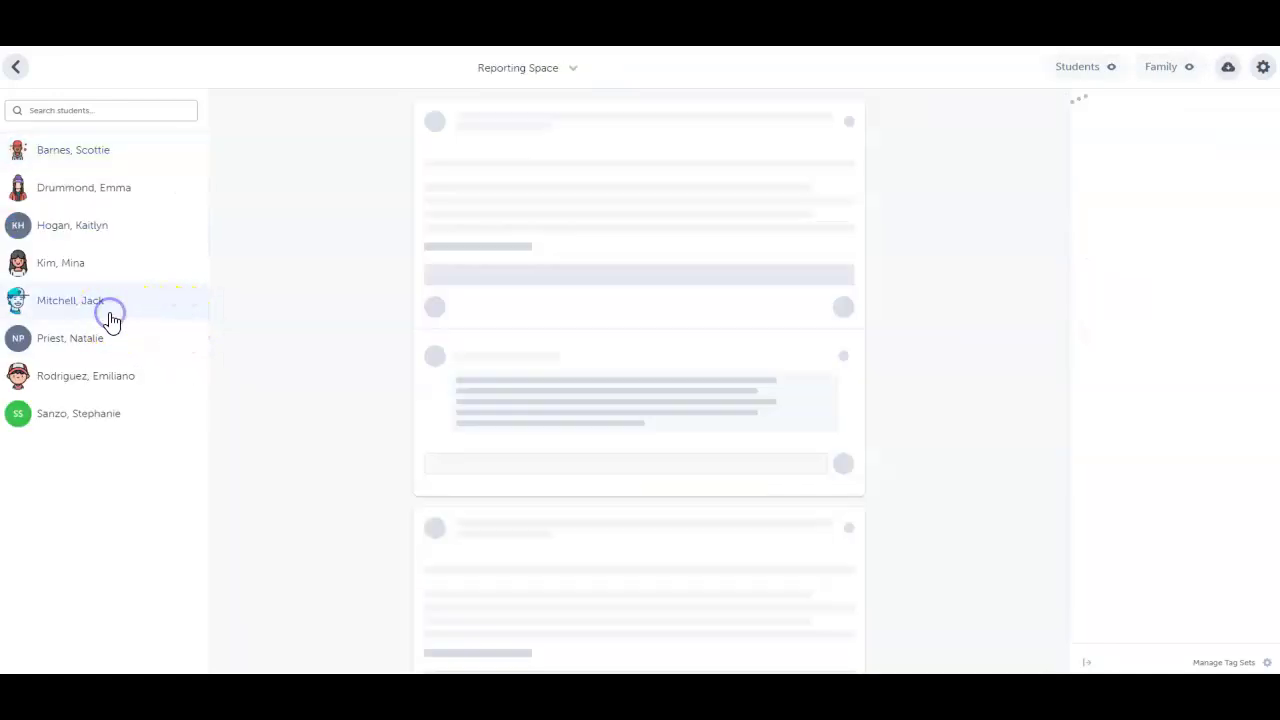
scroll(960, 400, "down", 3)
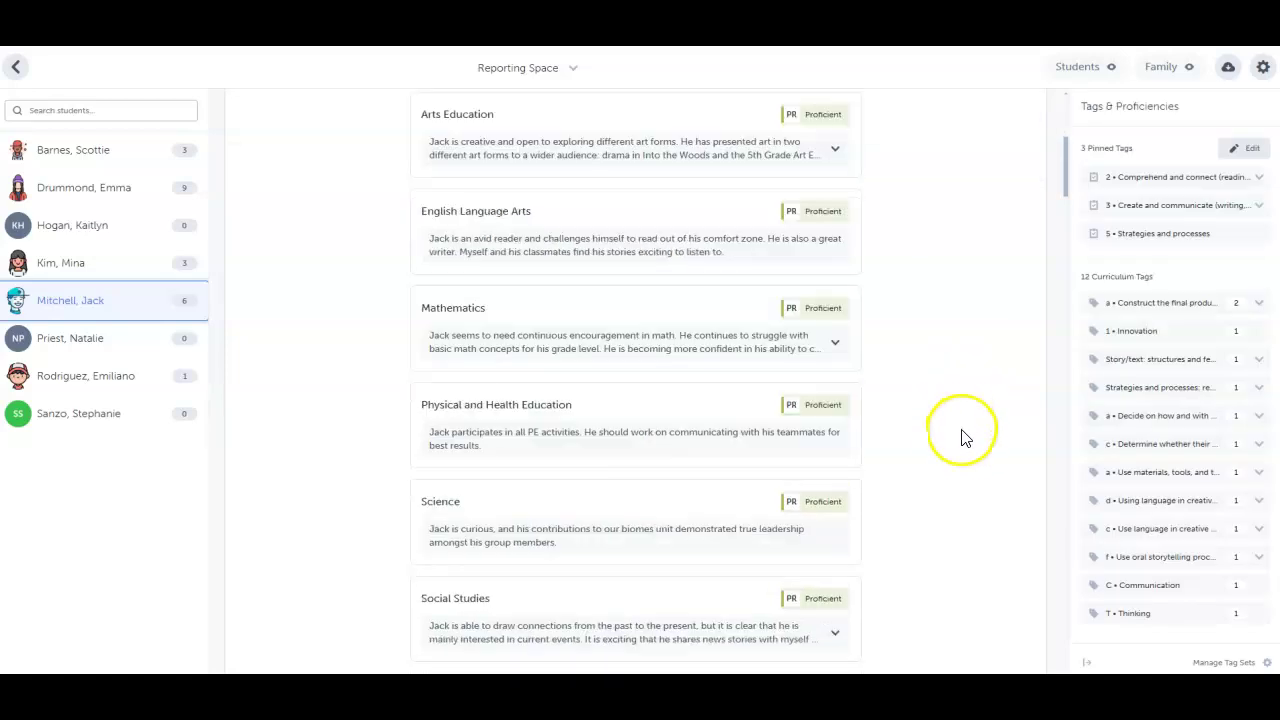
scroll(960, 437, "down", 4)
scroll(955, 465, "down", 12)
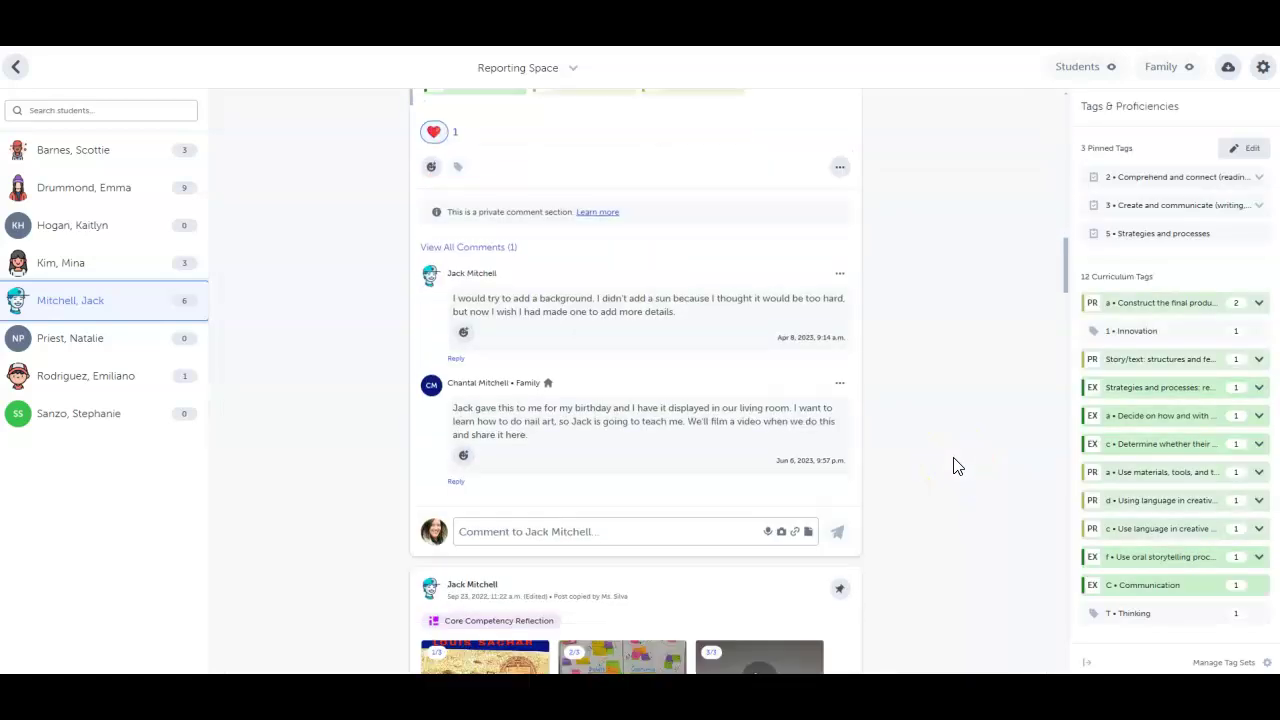
scroll(955, 465, "down", 5)
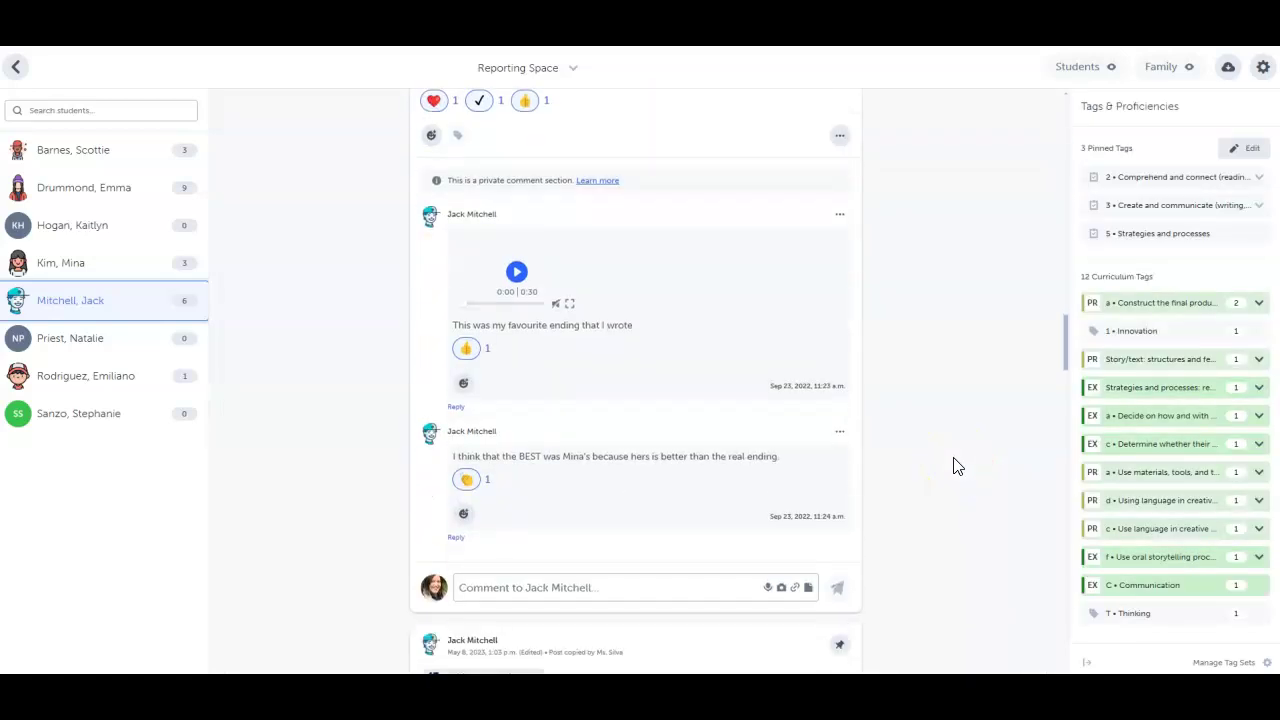
scroll(955, 465, "down", 2)
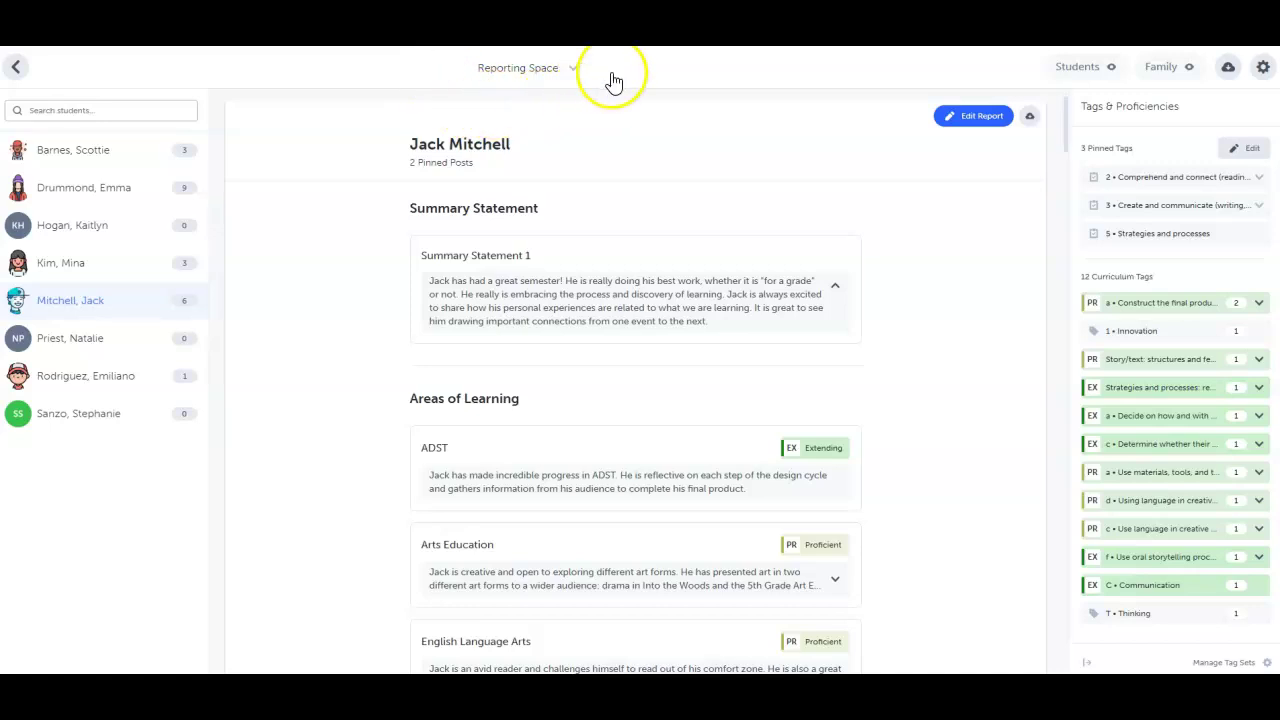
Review the student's Areas of Learning from ADST through the Individual Education Plan summary.
scroll(800, 262, "down", 2)
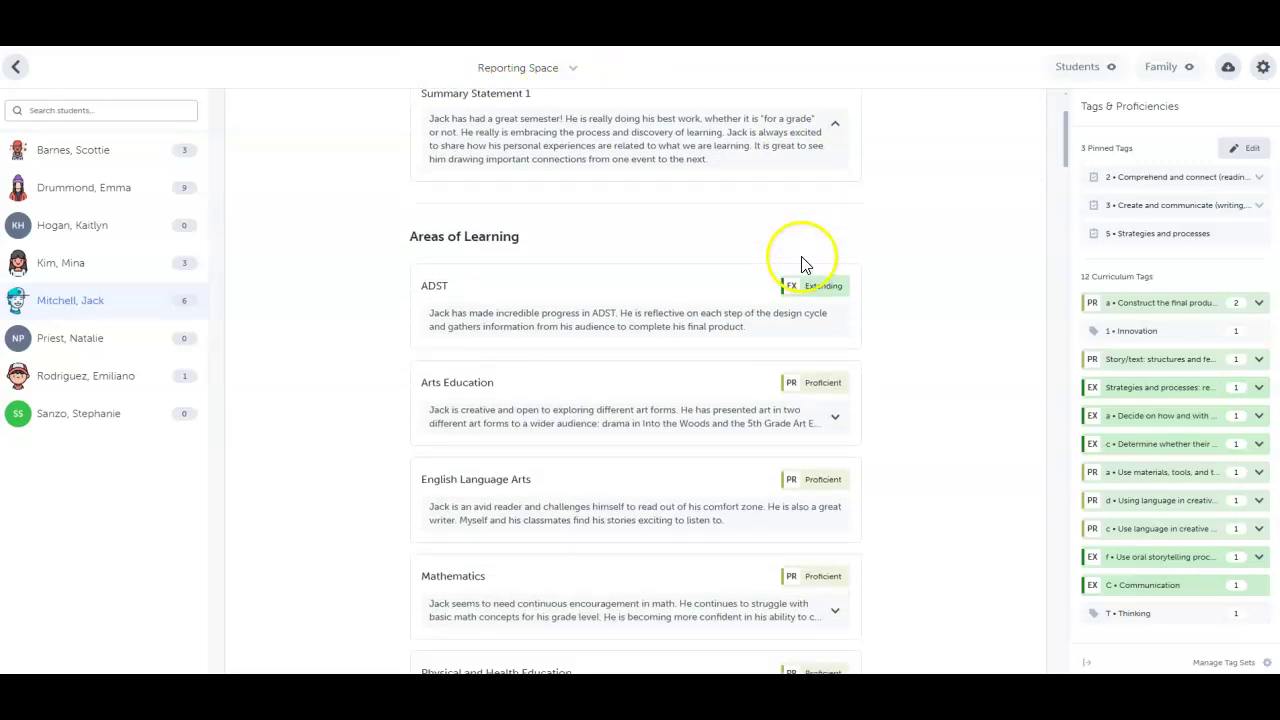
scroll(948, 289, "down", 1)
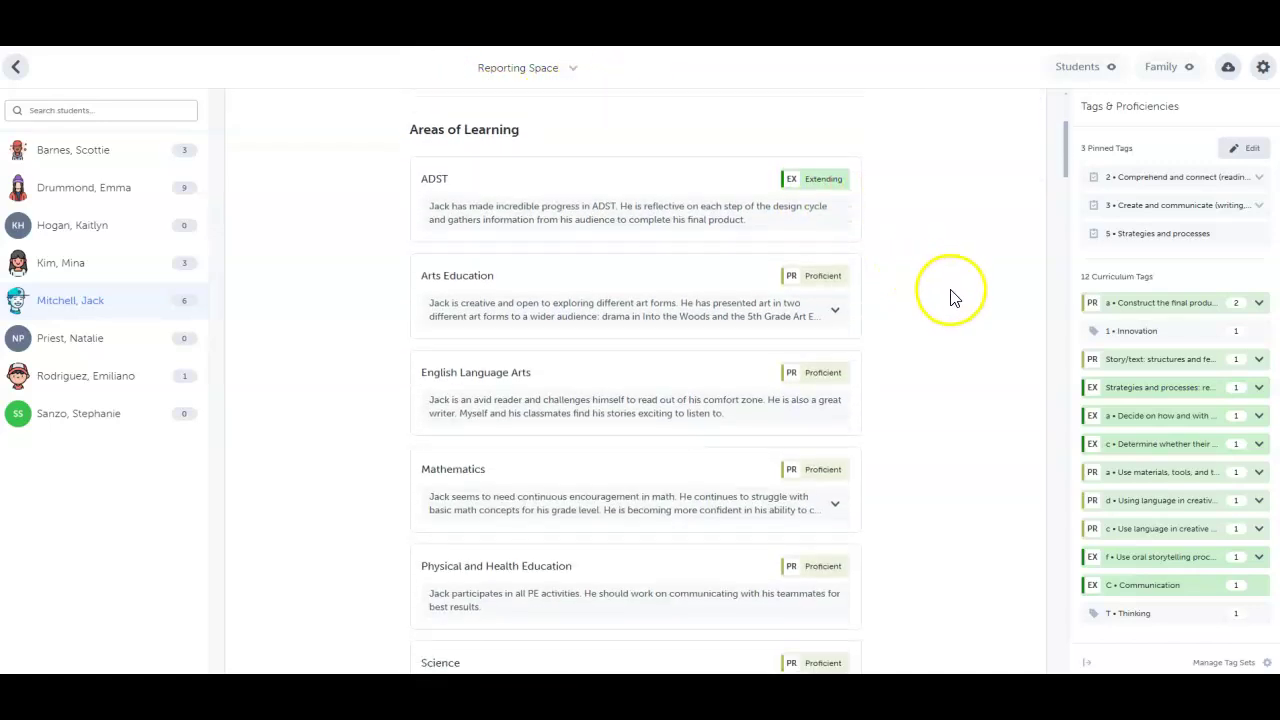
scroll(950, 296, "down", 2)
scroll(952, 292, "down", 2)
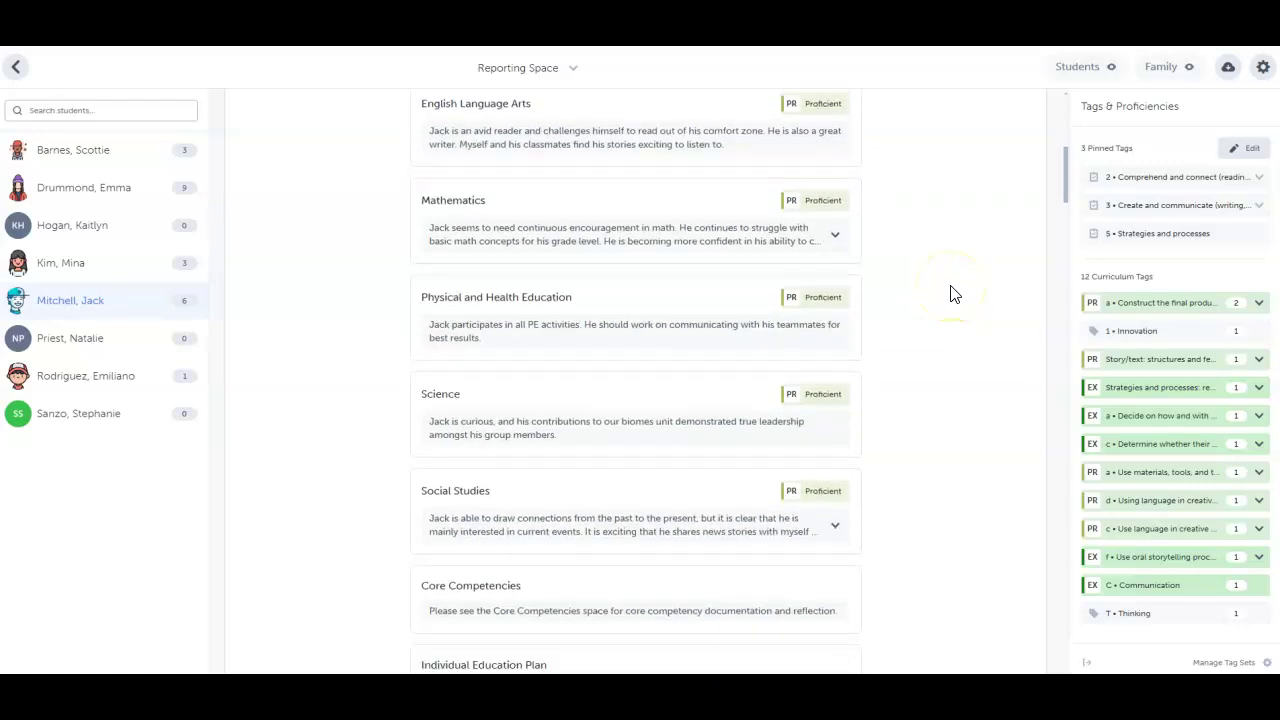
scroll(952, 293, "down", 2)
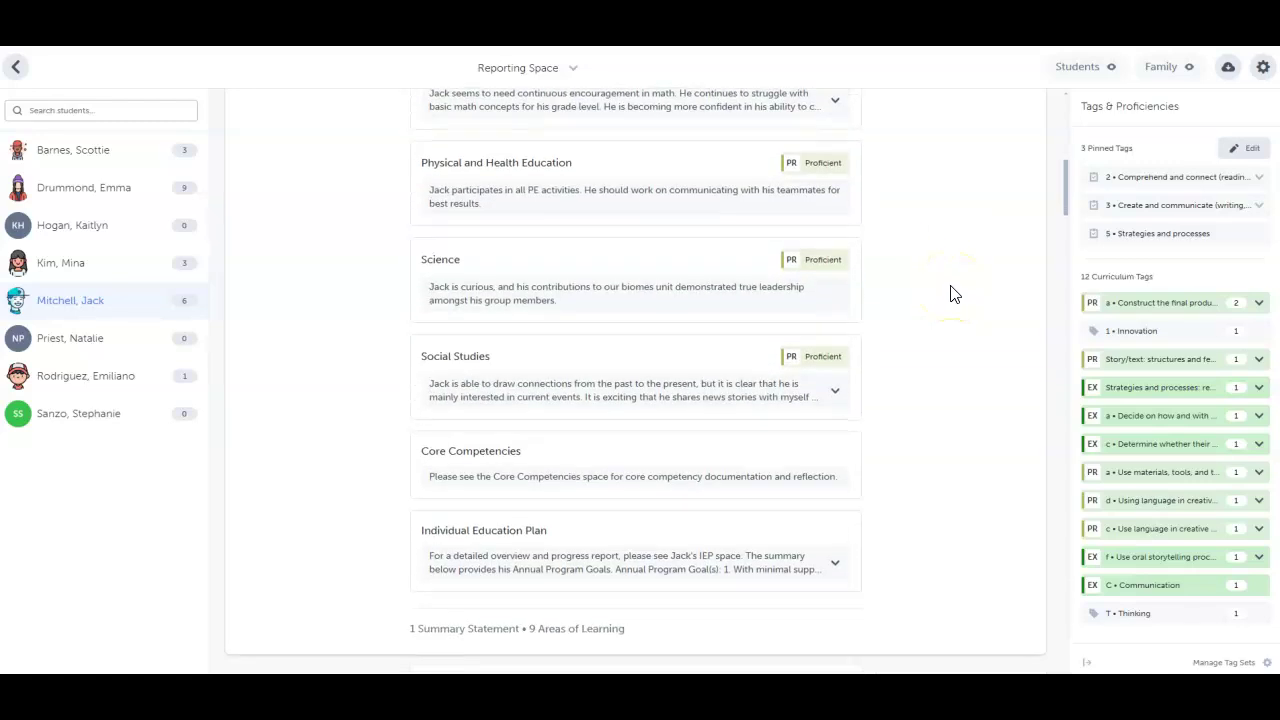
scroll(952, 294, "down", 3)
Review the pinned "Nail Art: Final Product" and "Creative Thinking" posts with their private comments.
scroll(952, 293, "down", 2)
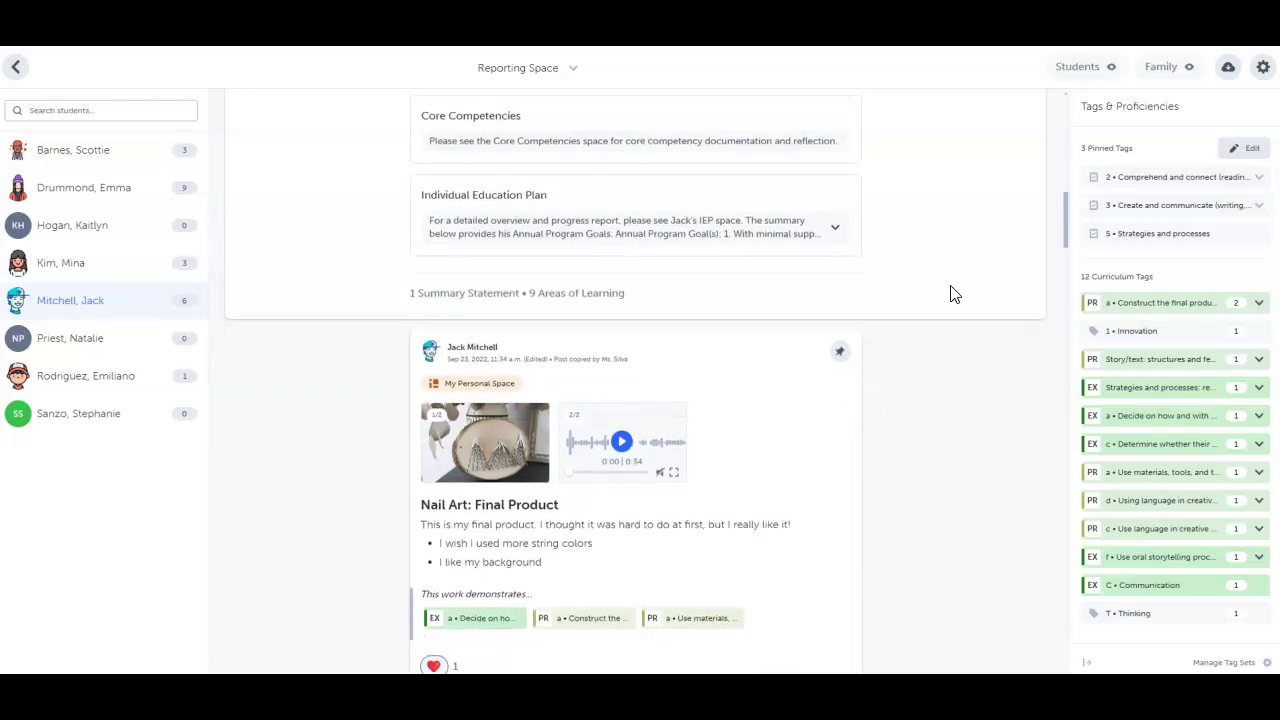
scroll(952, 293, "down", 3)
scroll(952, 293, "down", 6)
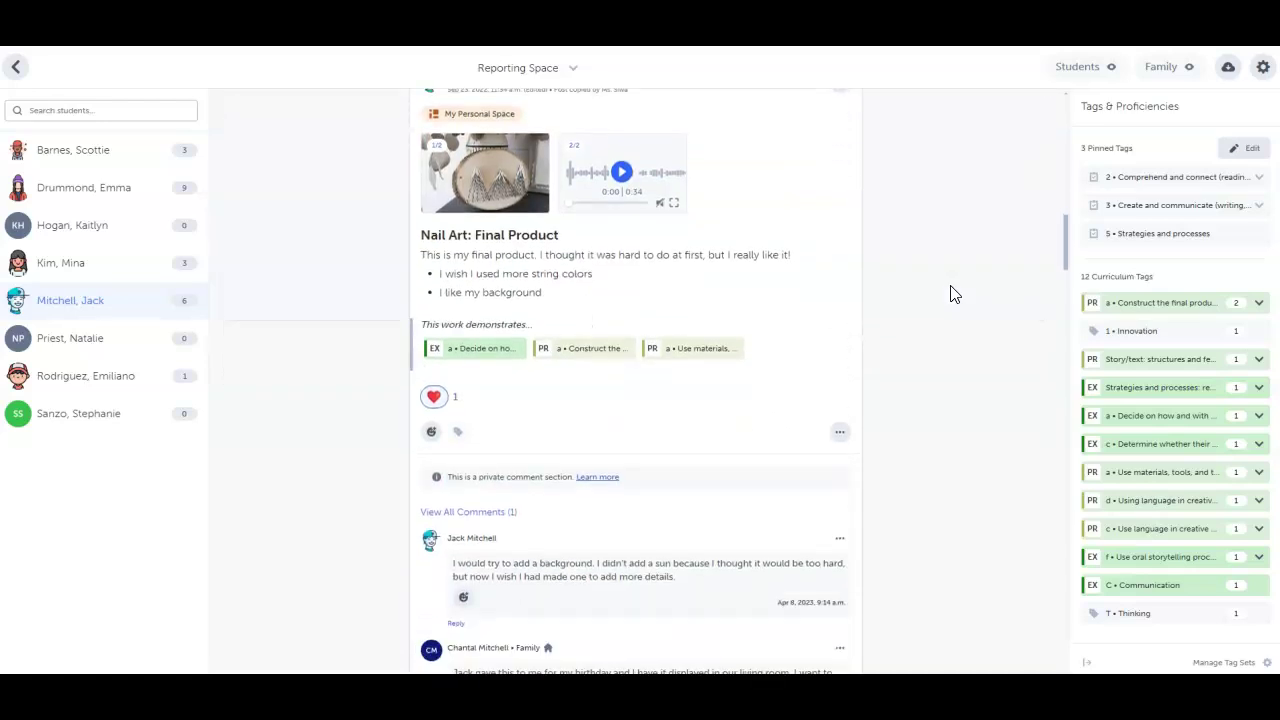
scroll(952, 294, "down", 5)
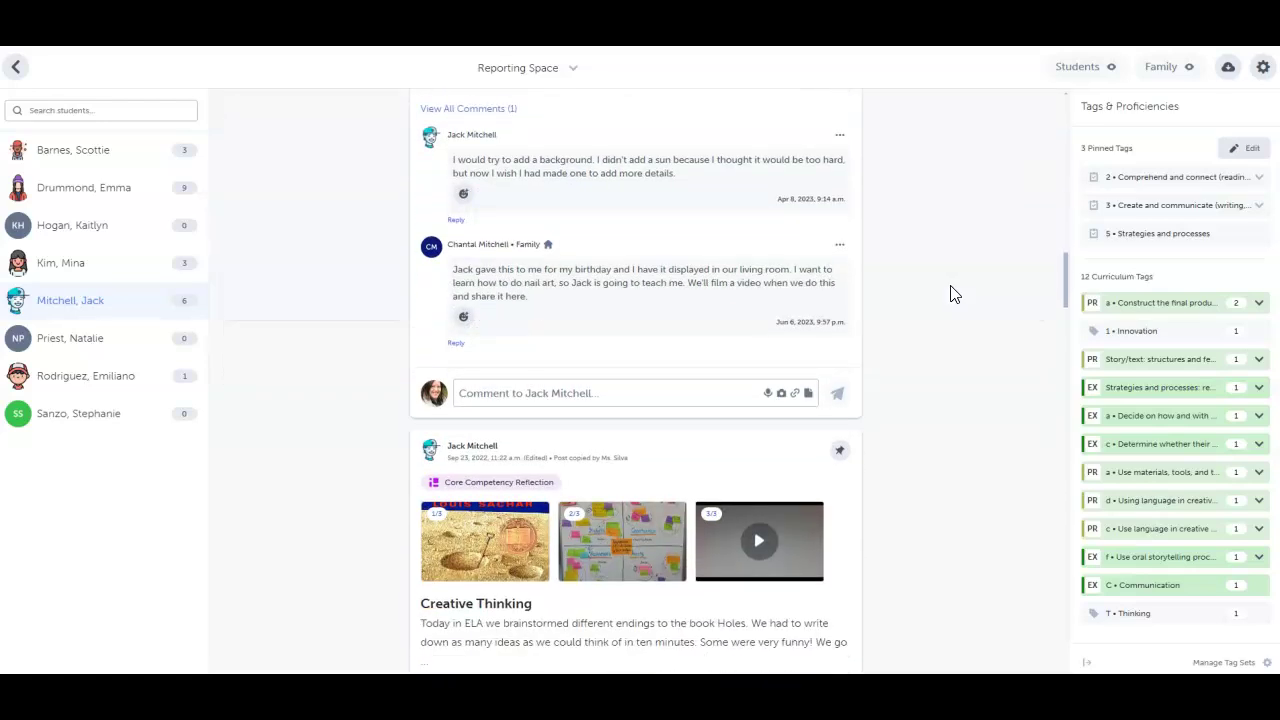
scroll(952, 293, "down", 3)
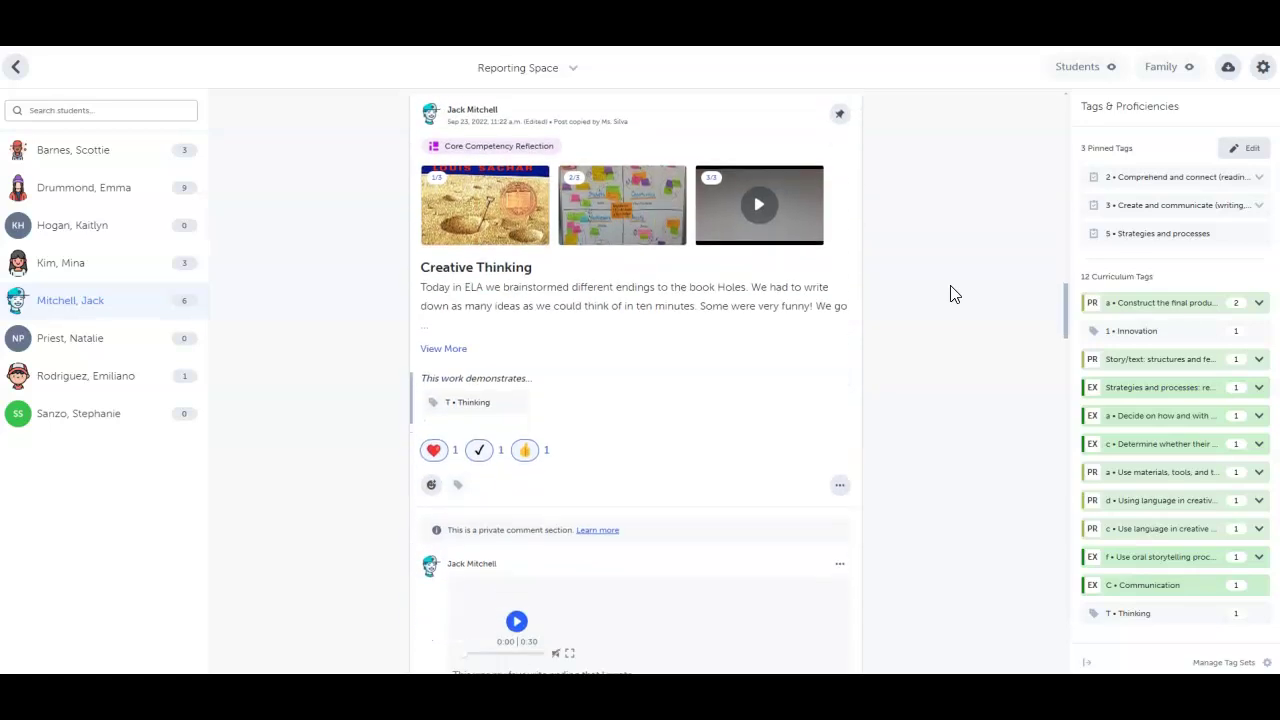
scroll(952, 293, "down", 2)
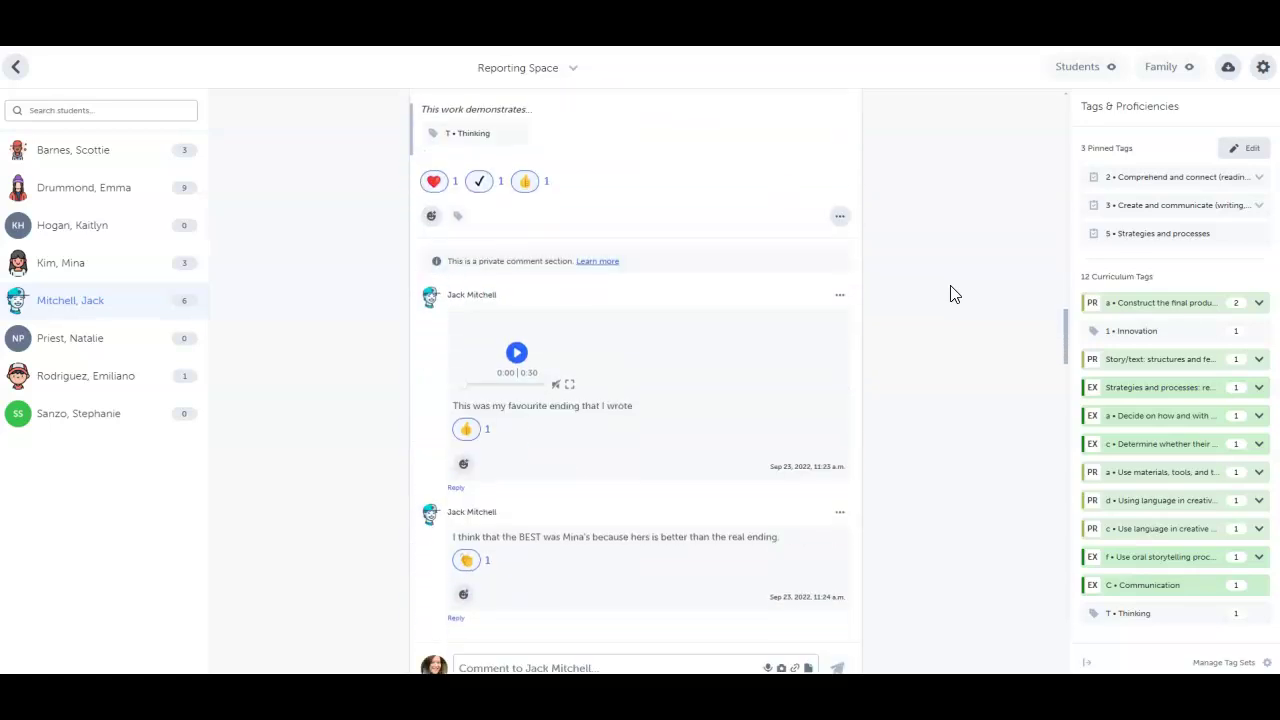
scroll(952, 294, "down", 1)
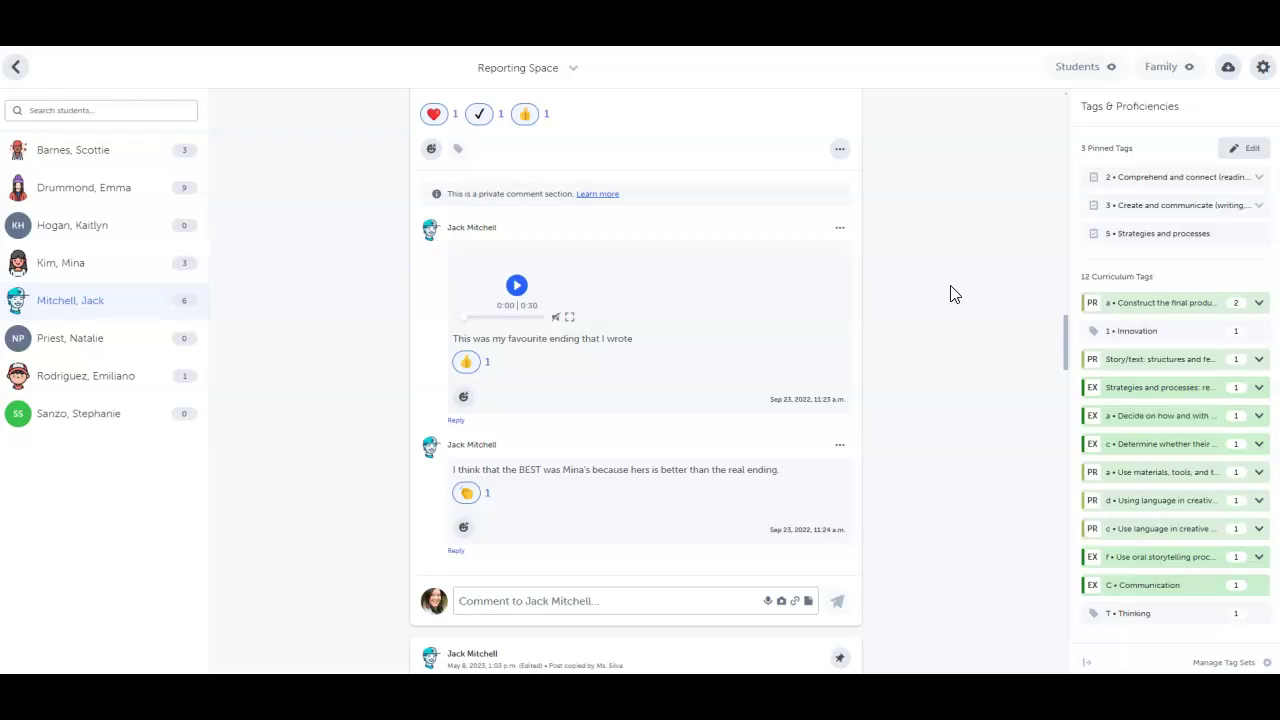
Open the Grade 5 class's Proficiency Report from its assessment area and view the further curriculum tag columns.
left_click(677, 94)
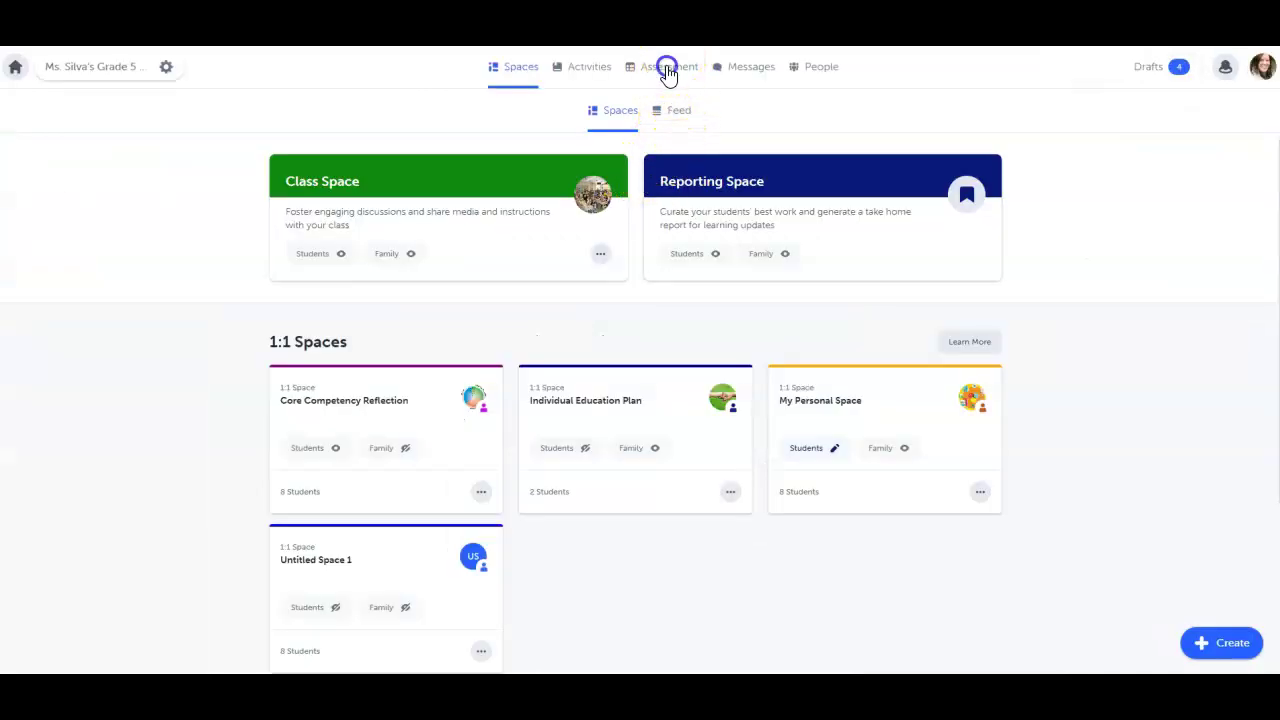
left_click(668, 70)
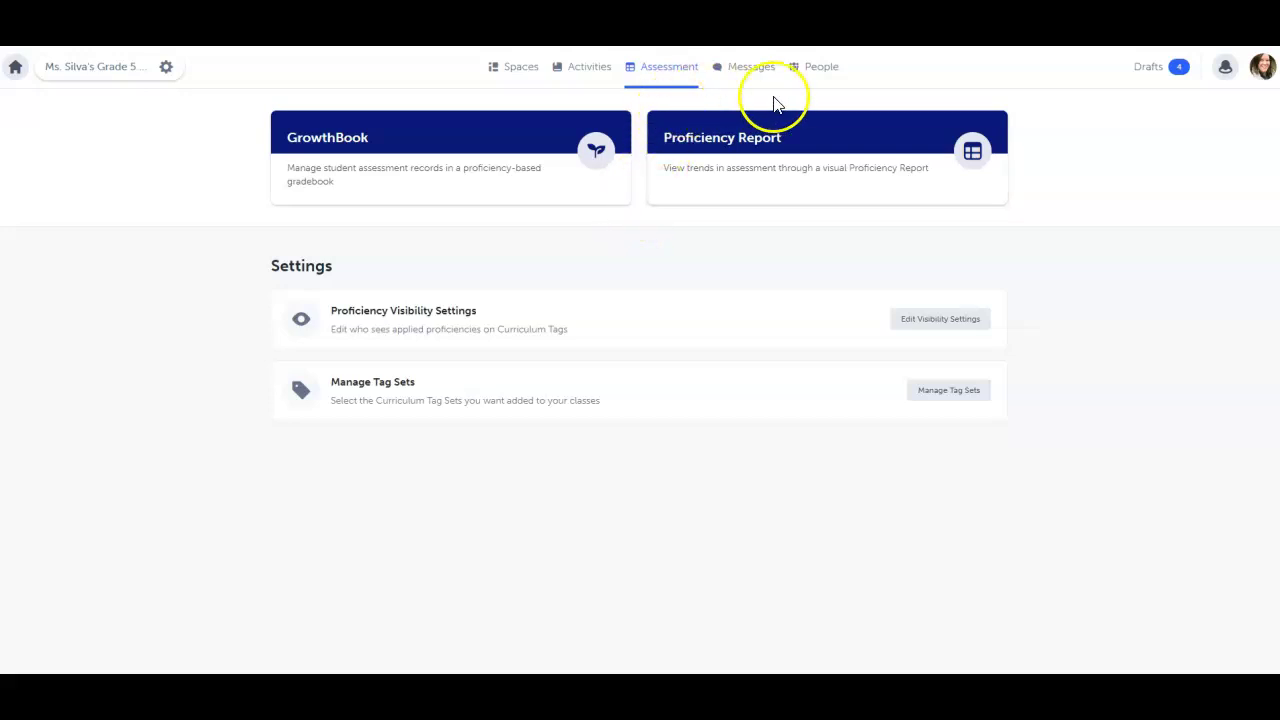
left_click(773, 175)
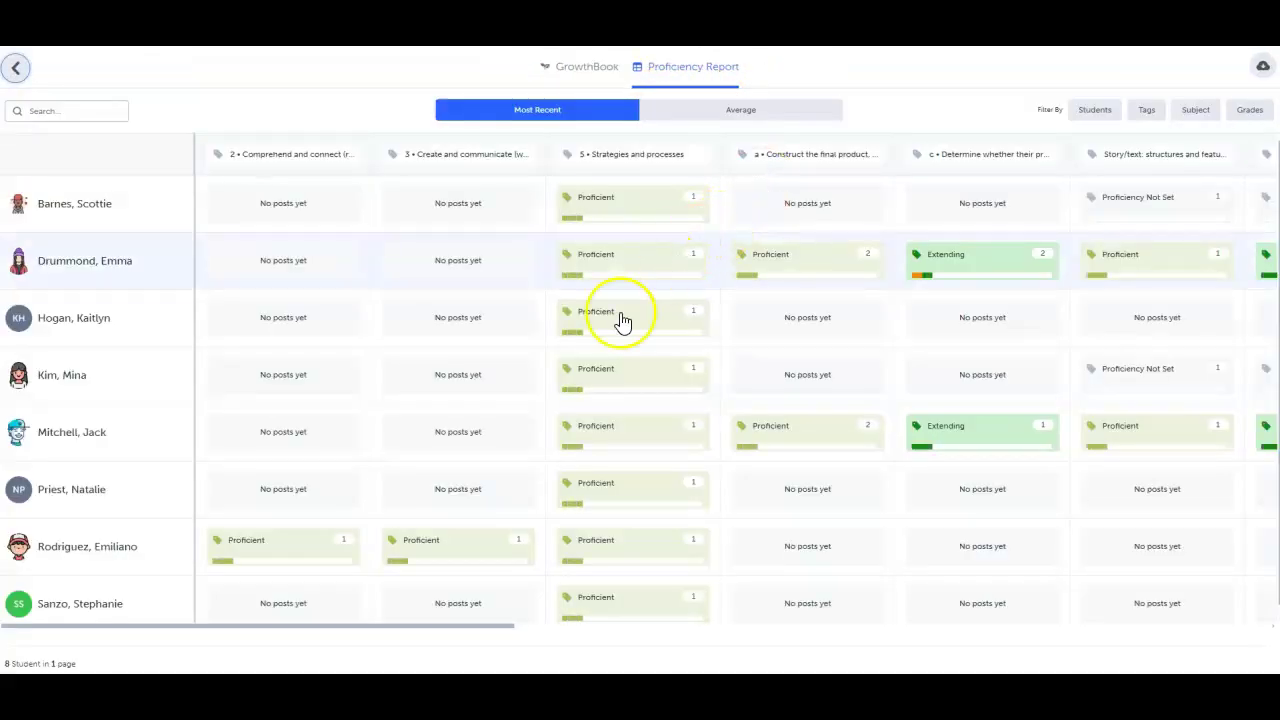
left_click_drag(386, 630, 786, 637)
Filter the Proficiency Report to show only the second listed student.
left_click(1090, 112)
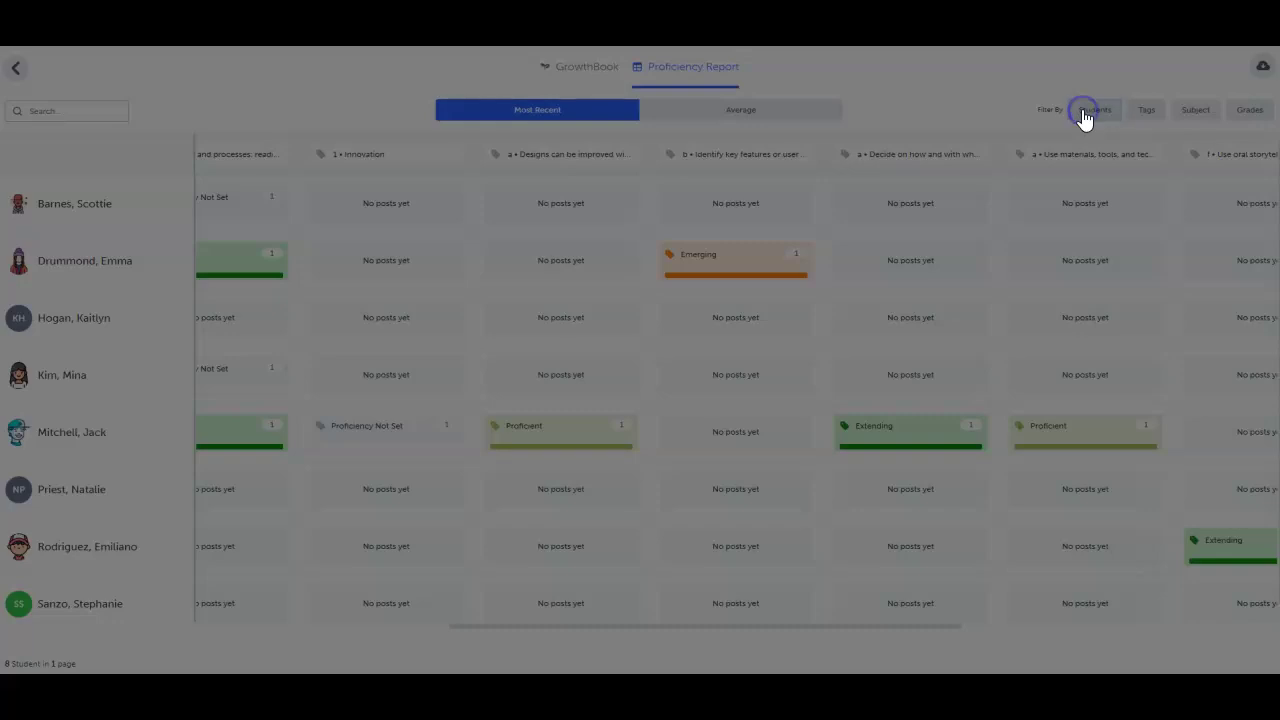
left_click(486, 304)
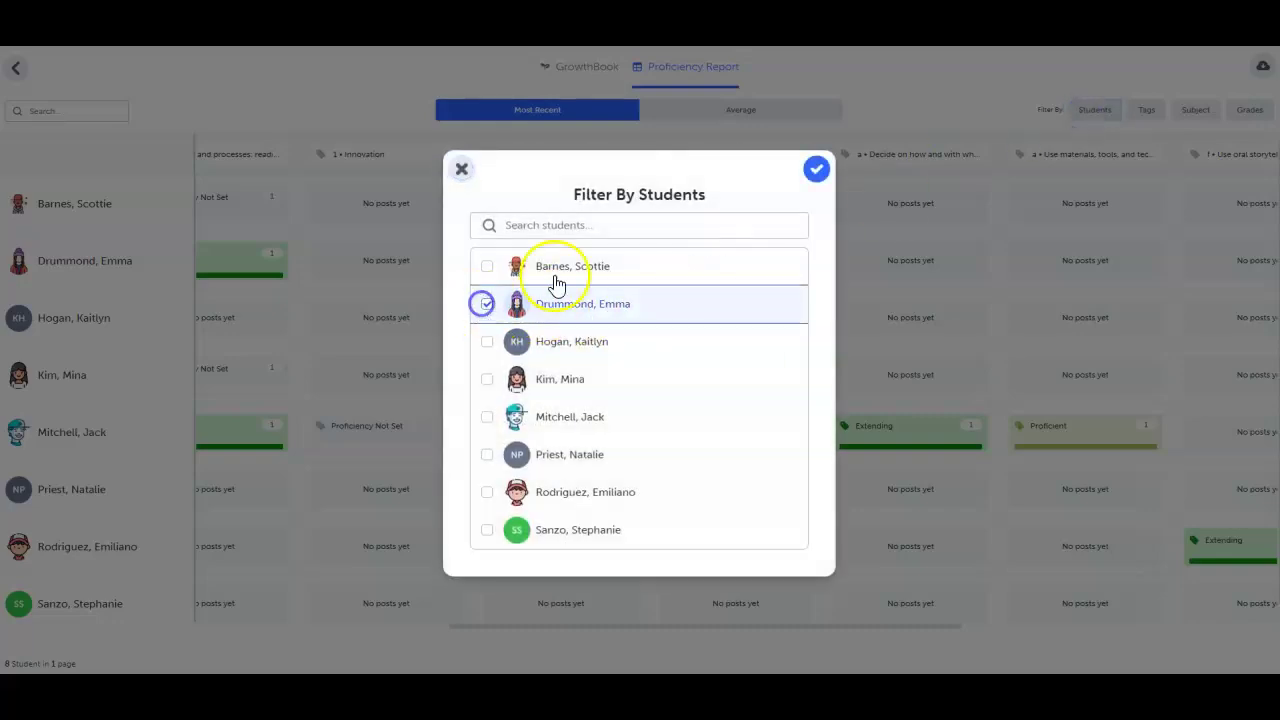
left_click(815, 172)
Review the post behind the student's Extending result for reading strategies, including its comments, and close it.
left_click(258, 242)
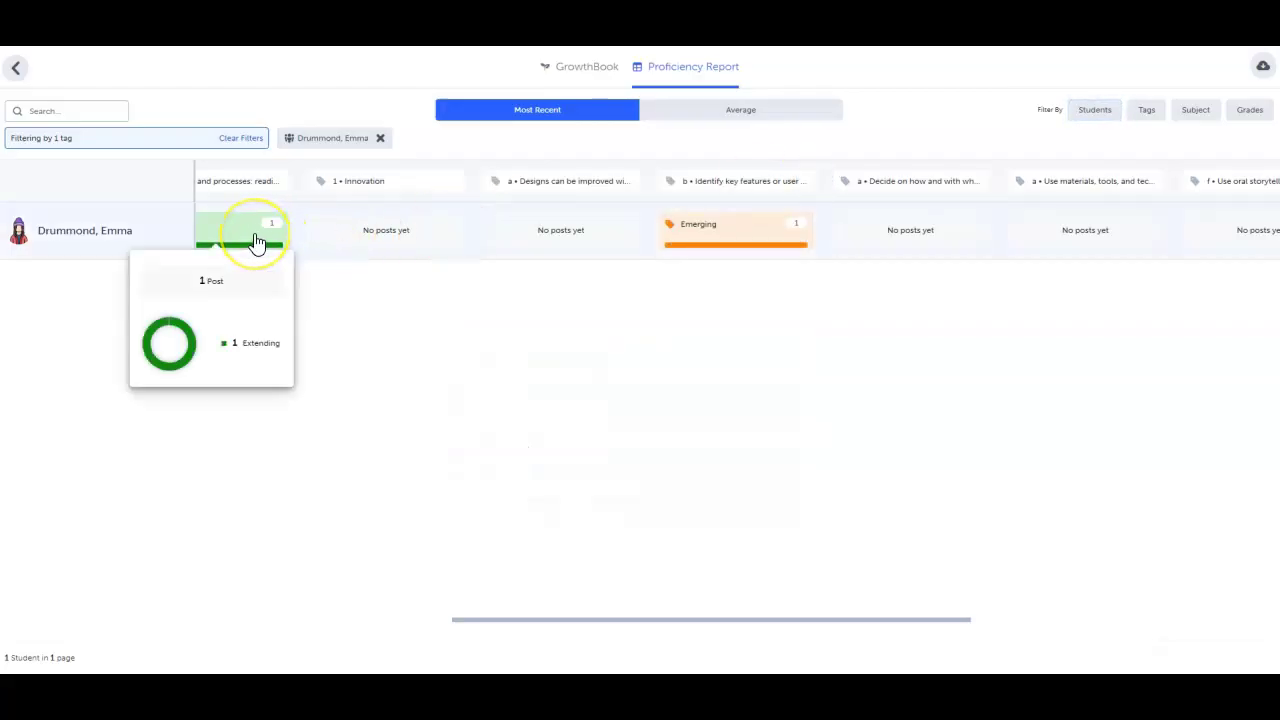
left_click(256, 242)
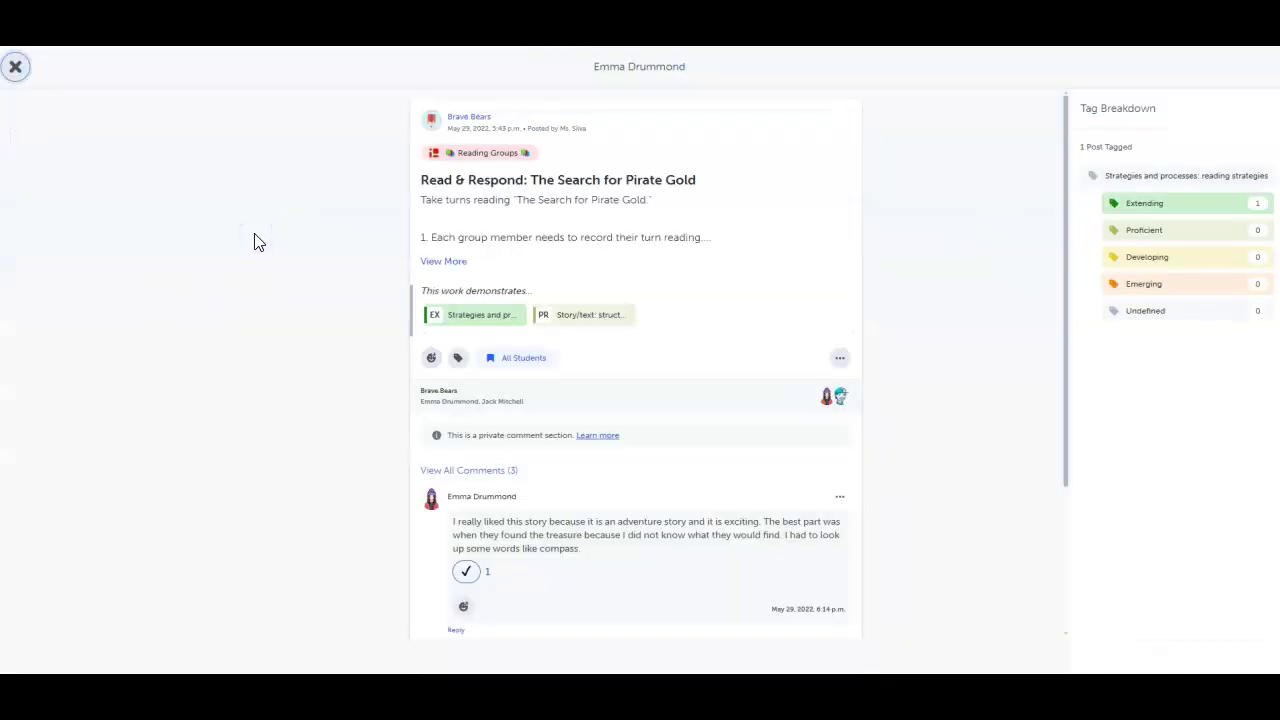
scroll(253, 250, "down", 3)
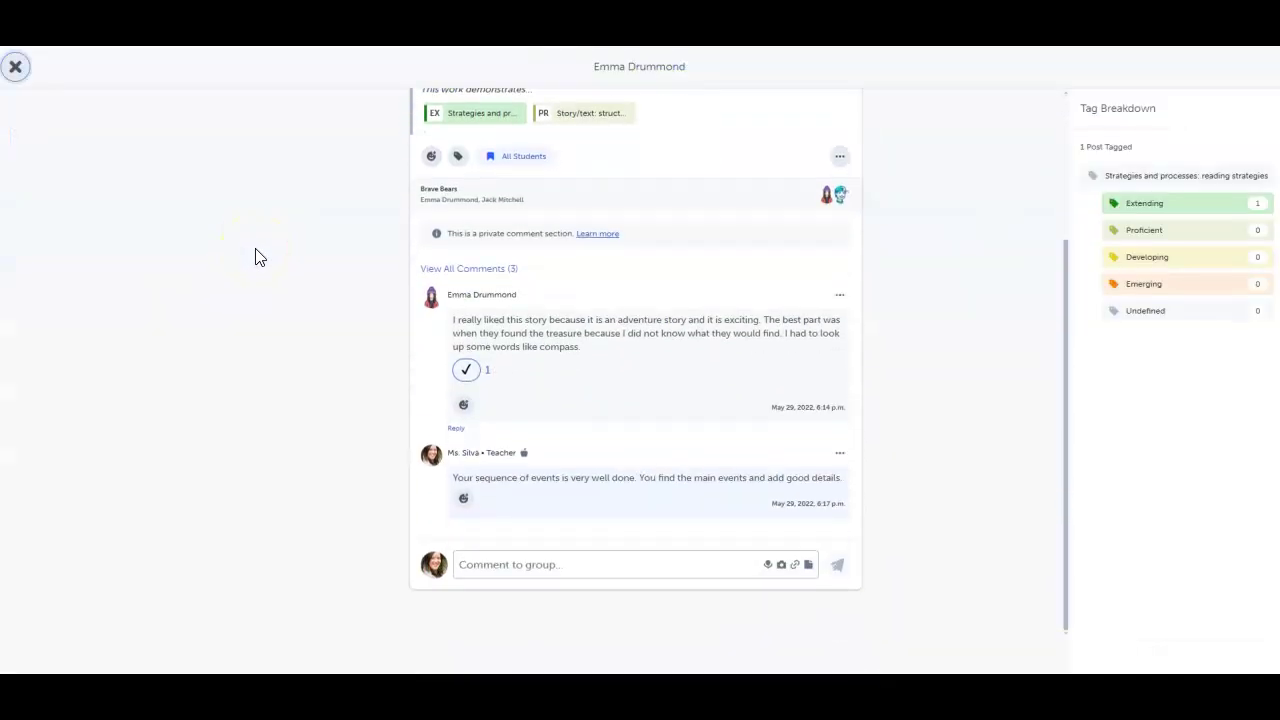
scroll(256, 257, "up", 3)
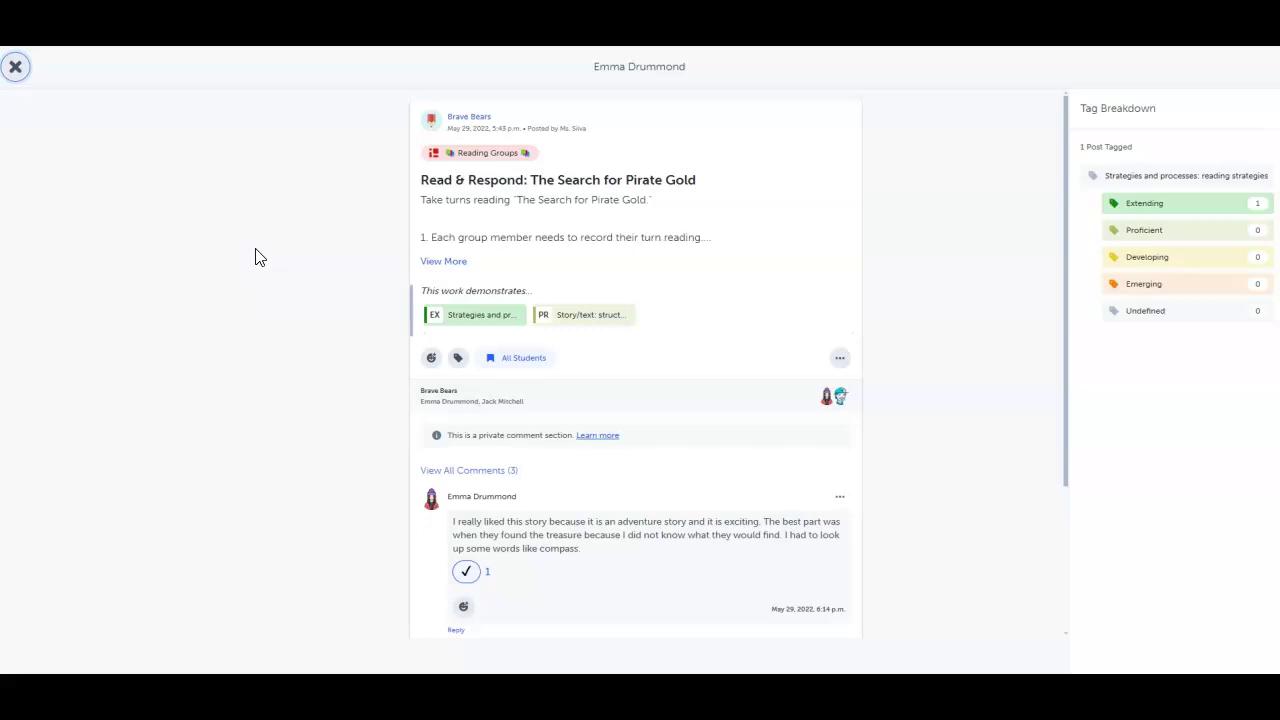
key("Escape")
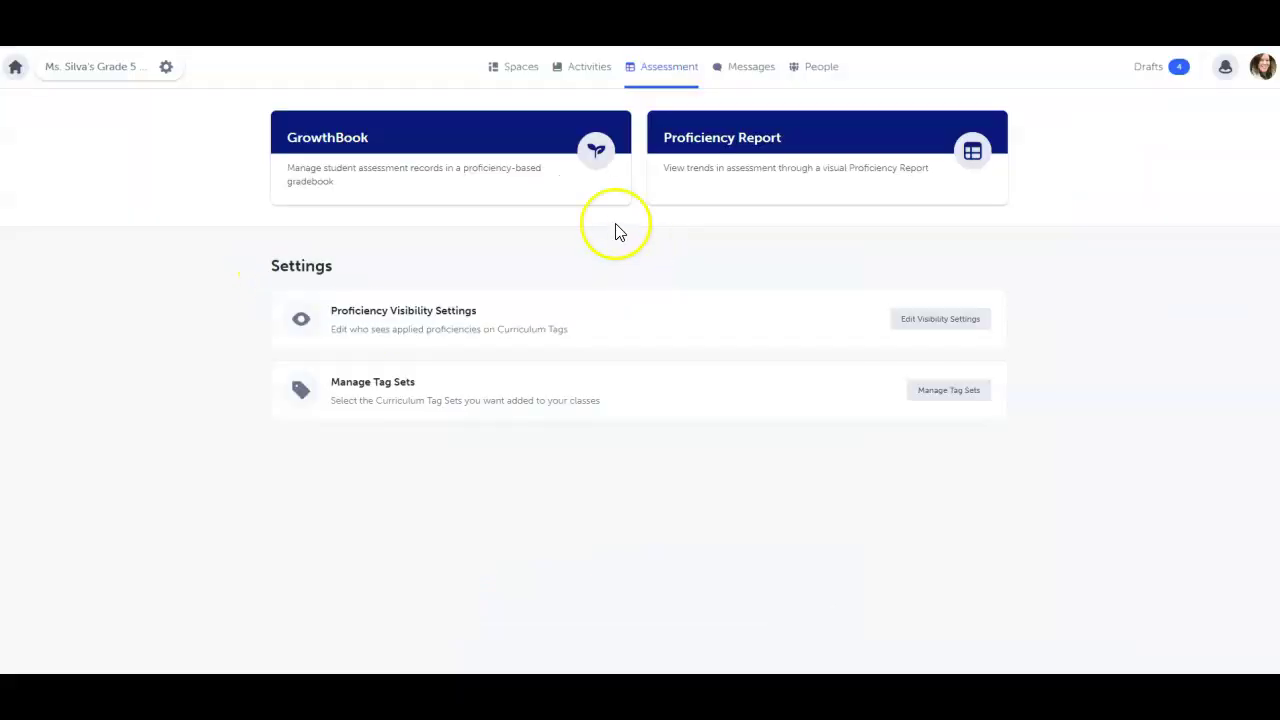
Open the class's GrowthBook and bring up a blank form for a new entry.
left_click(346, 141)
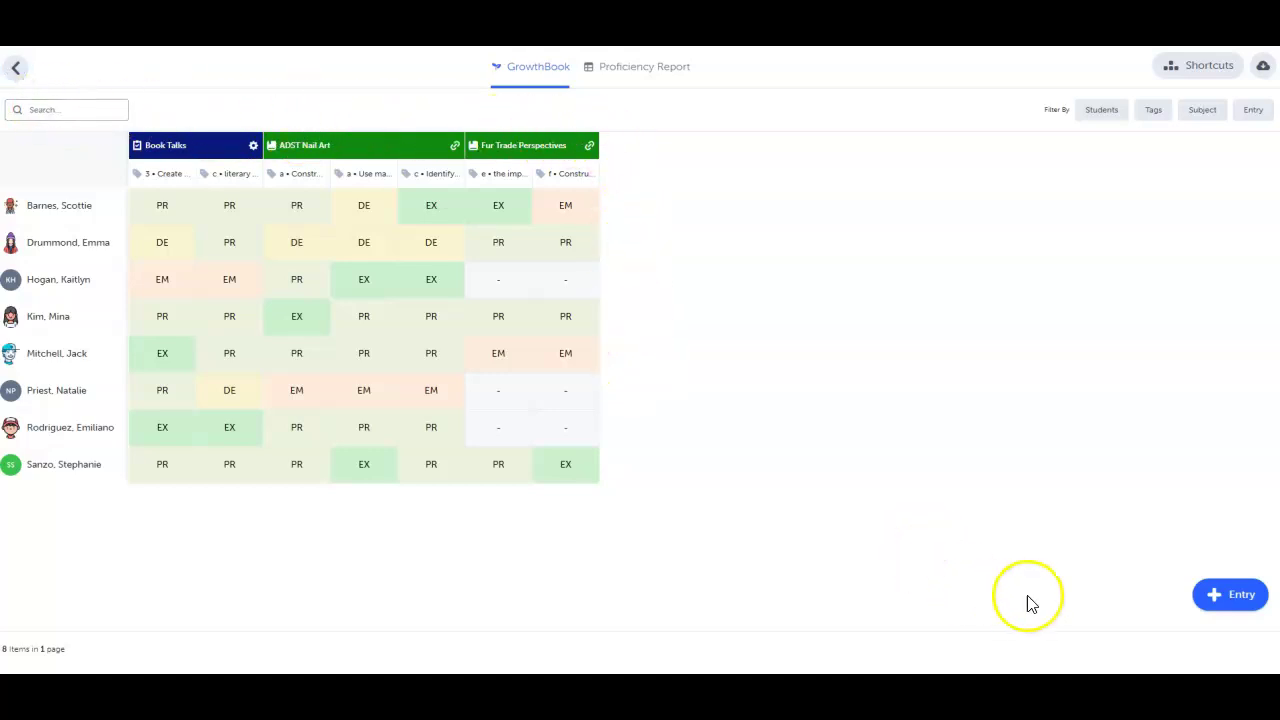
left_click(1230, 597)
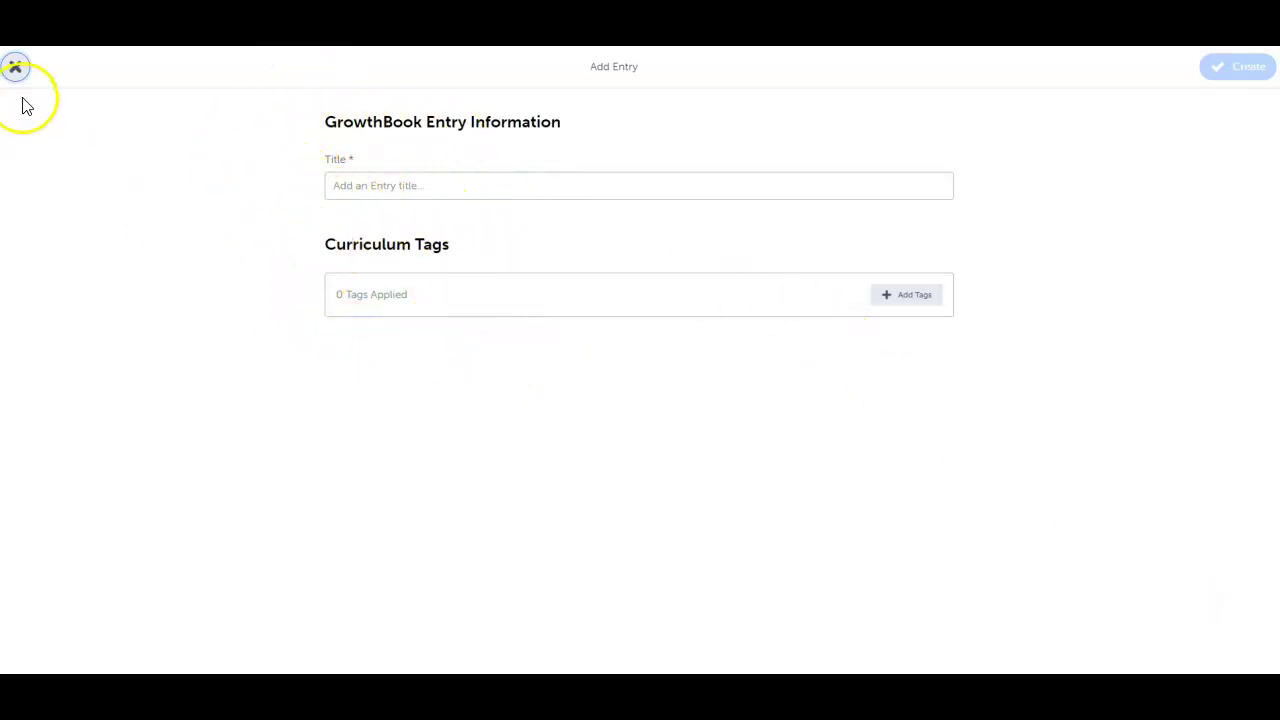
Close the blank GrowthBook entry form and view the proficiency level choices for the first student's first Book Talks tag.
left_click(15, 66)
left_click(163, 211)
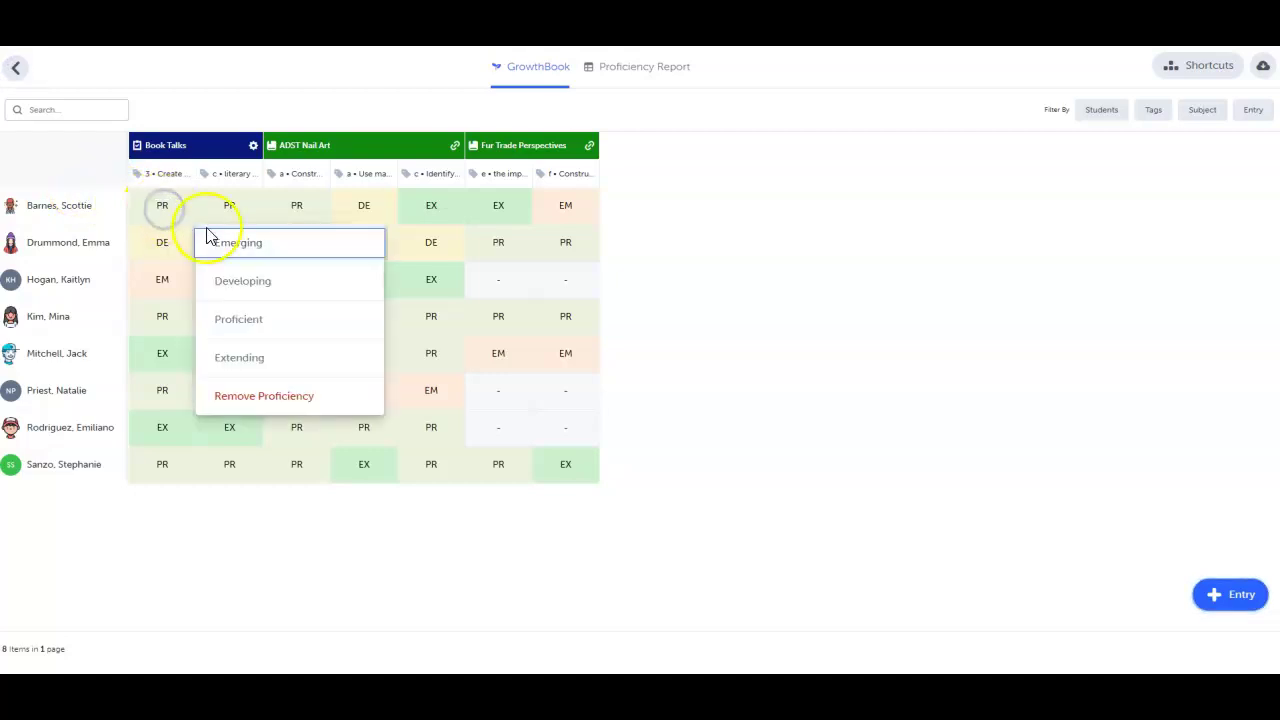
left_click(164, 252)
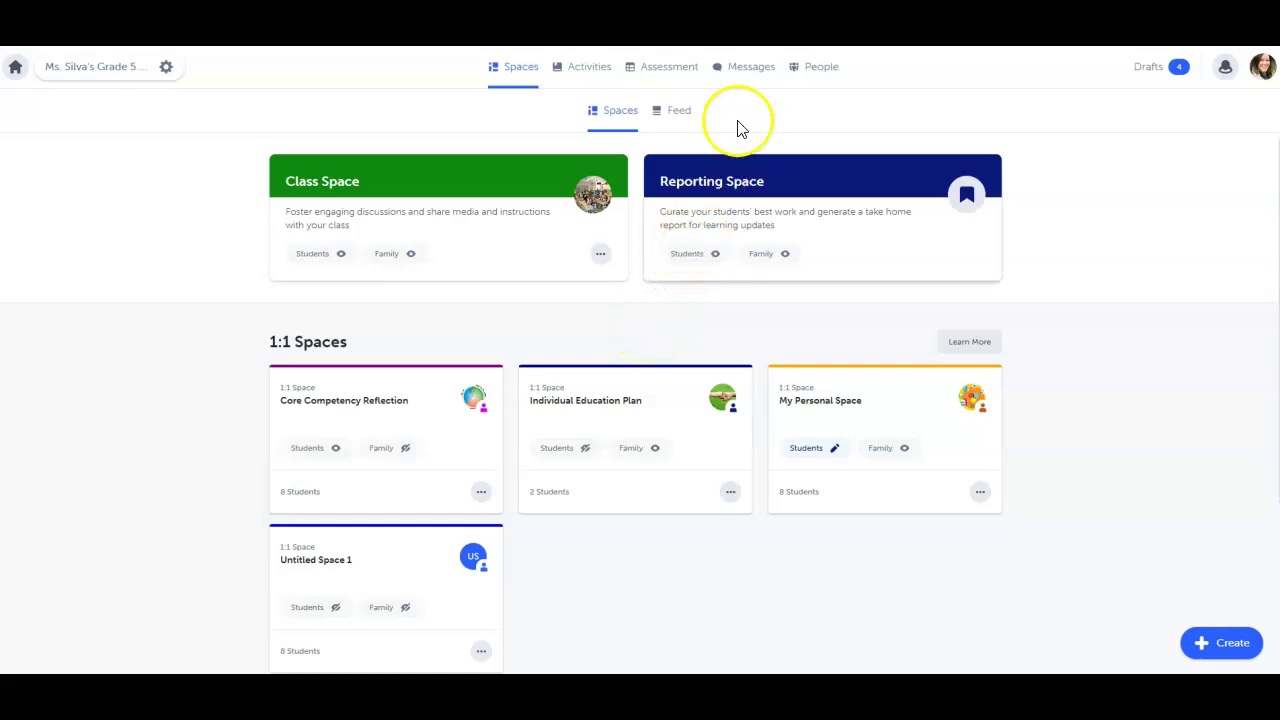
Open the class's messages, view the Students & Families channel with its reply setting and message tools, and close the channel.
left_click(756, 77)
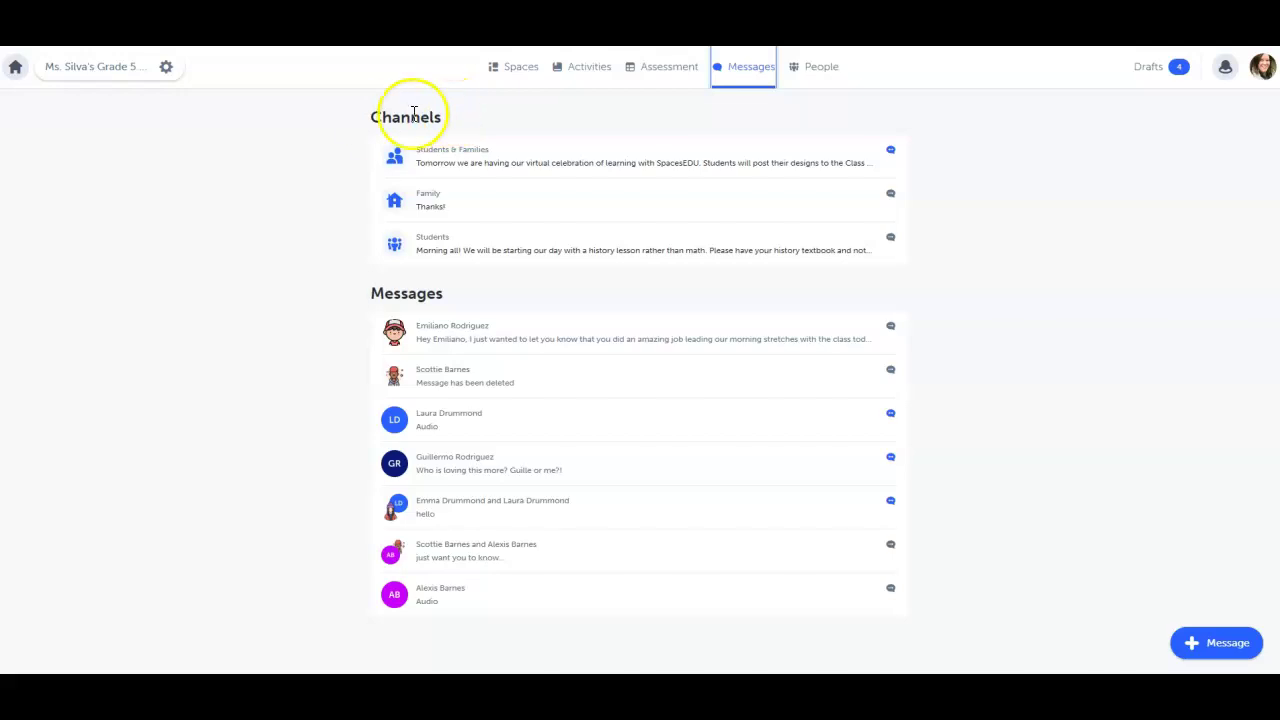
left_click(659, 164)
left_click(659, 164)
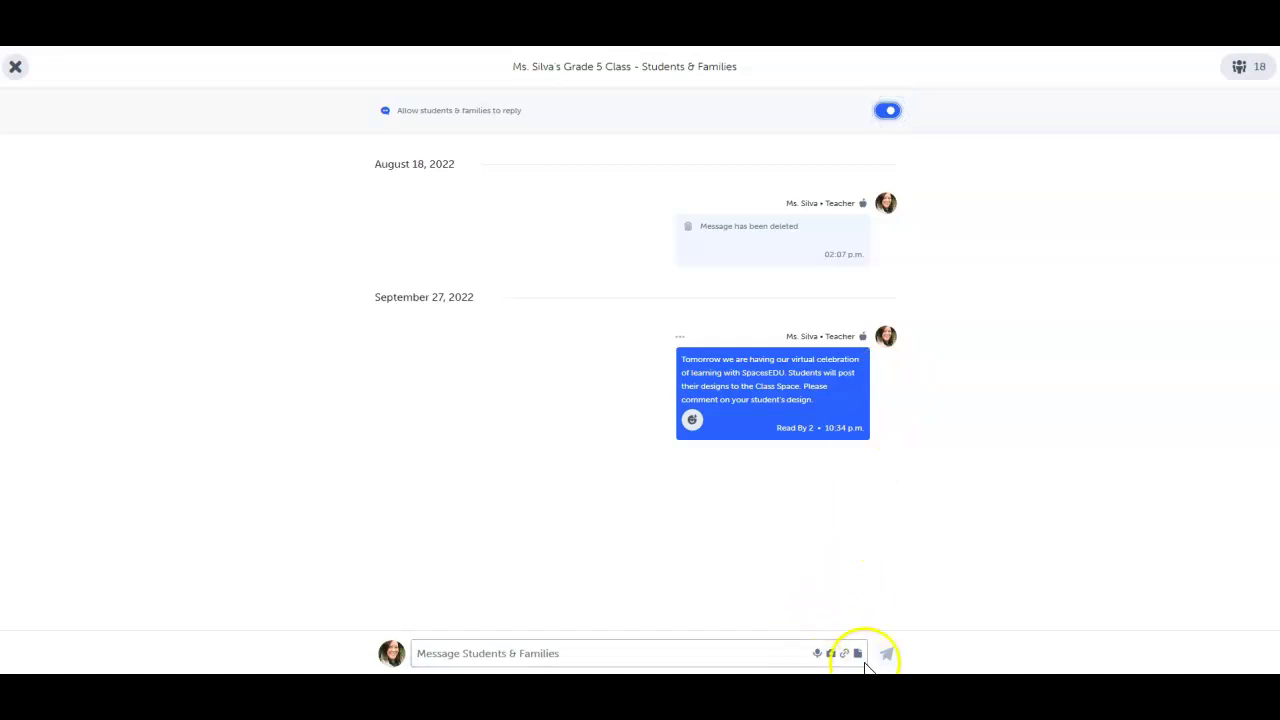
left_click(15, 67)
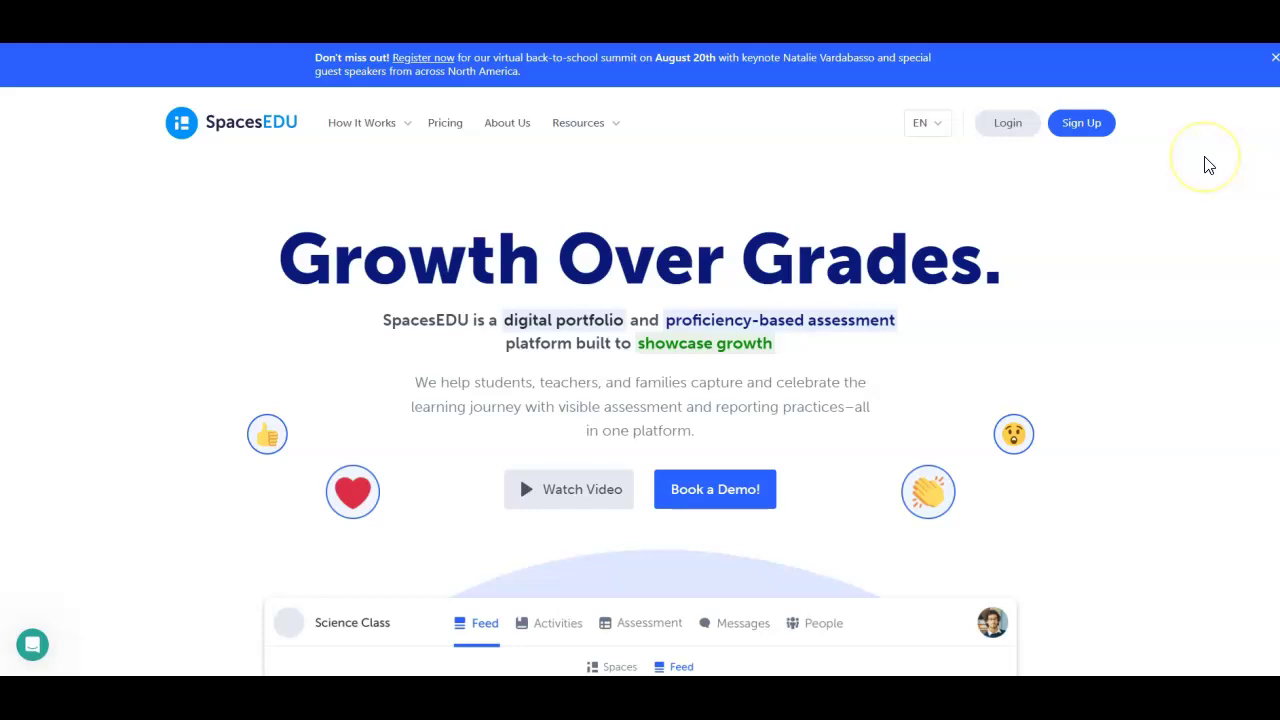
Examine the SpacesEDU website's home page, from the introduction through district partners, Assessment & Reporting and Student Portfolios to Portrait of a Graduate.
scroll(1207, 165, "down", 3)
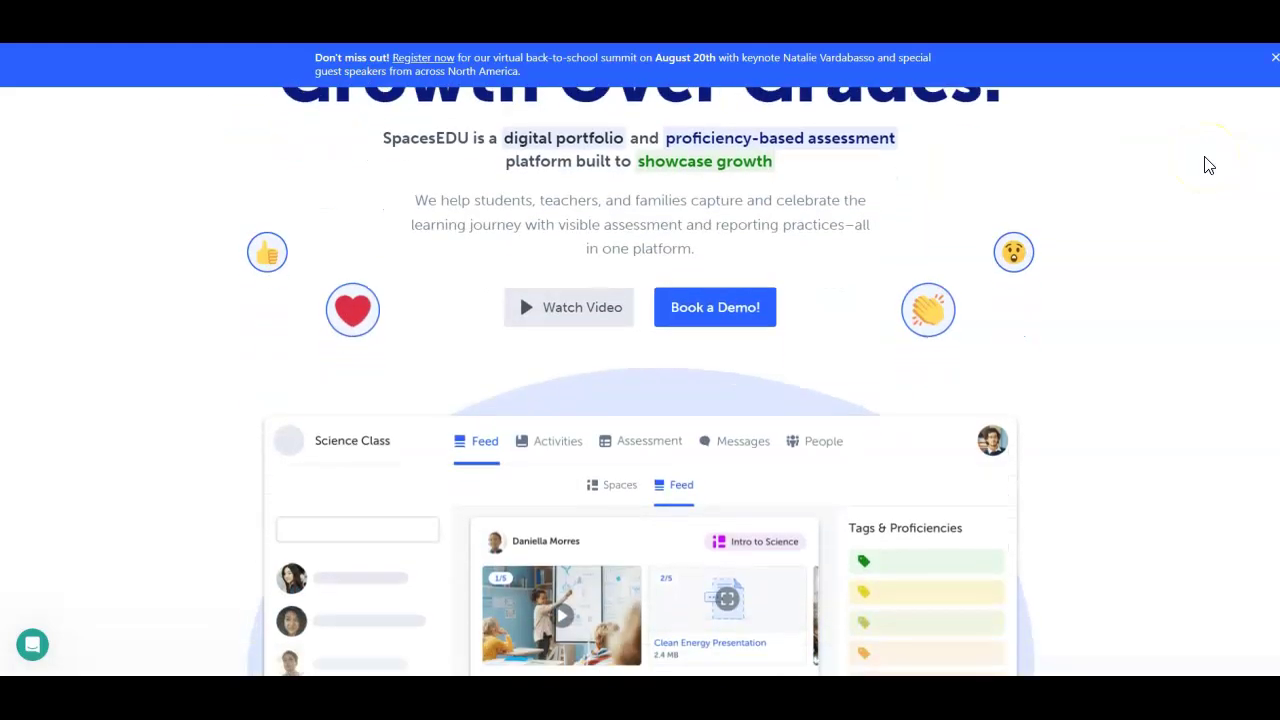
scroll(1207, 165, "down", 3)
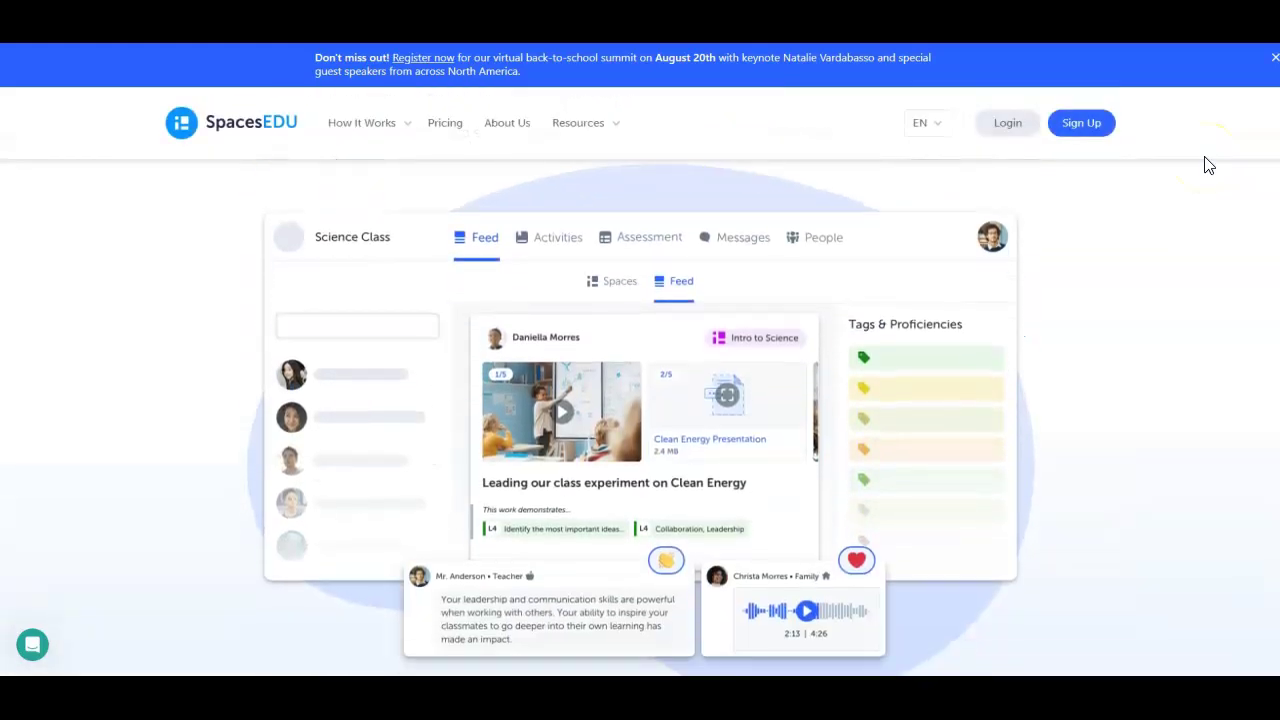
scroll(1207, 165, "down", 5)
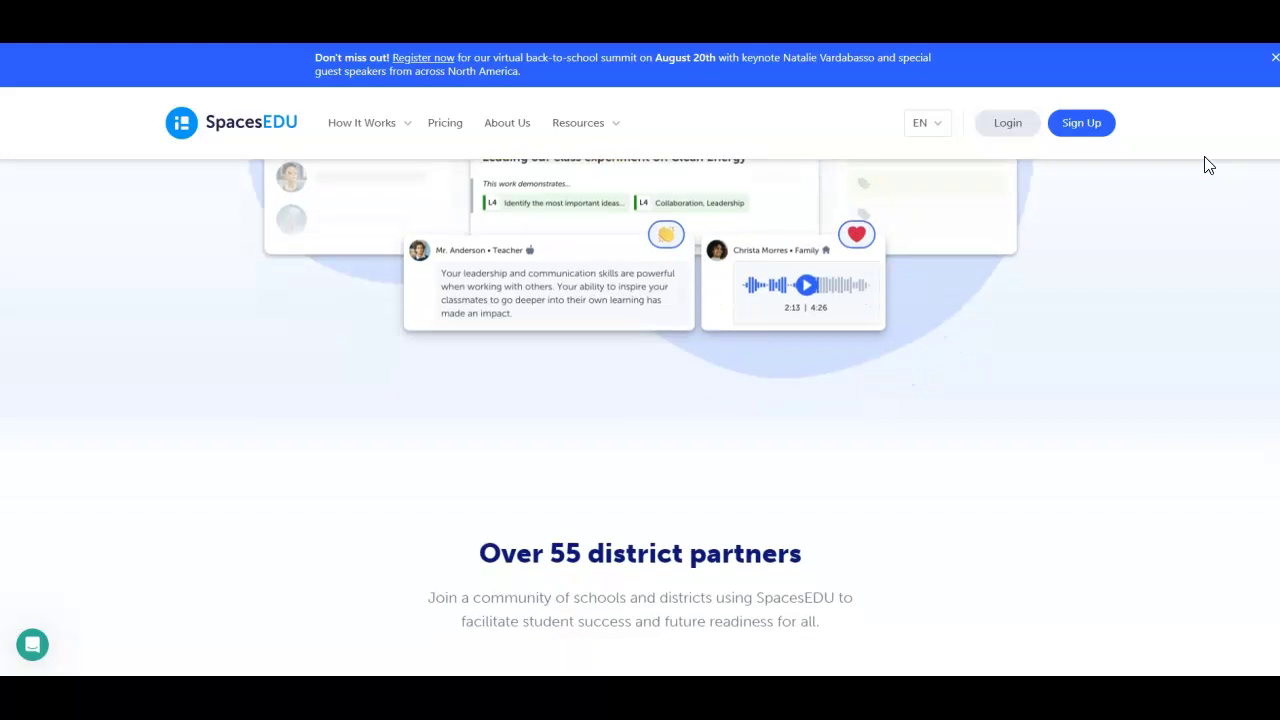
scroll(1207, 165, "down", 3)
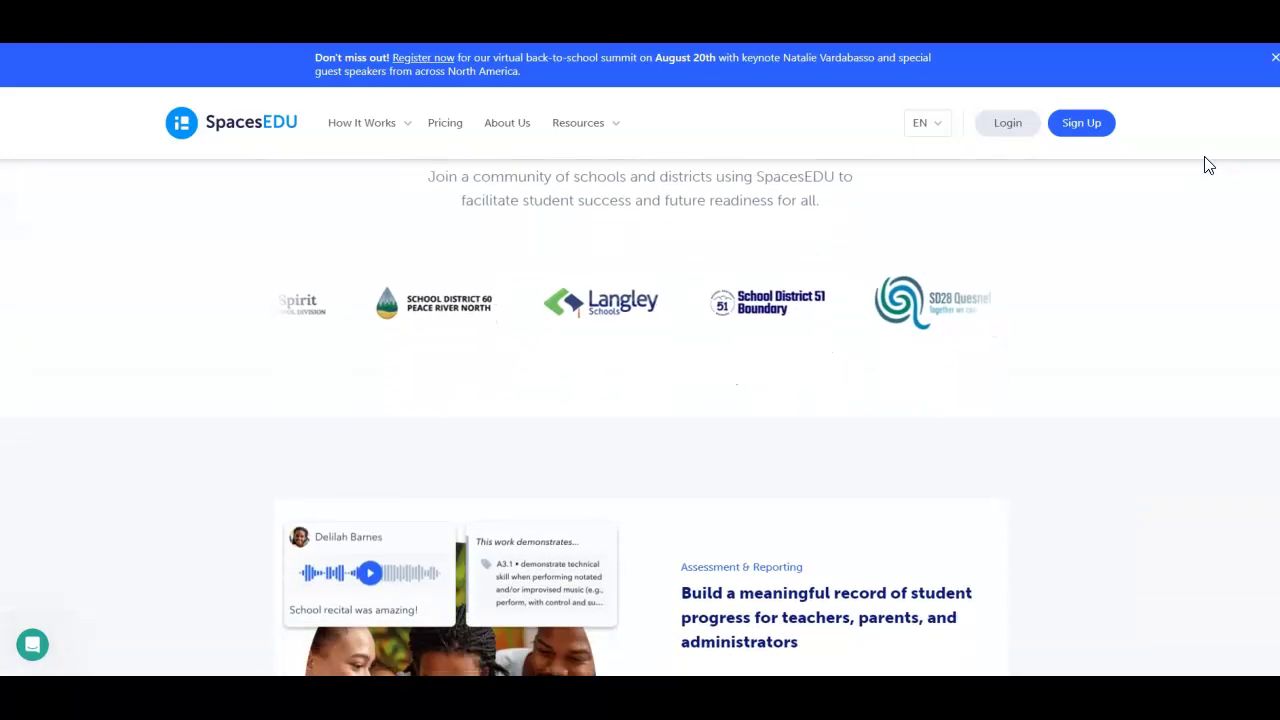
scroll(1207, 165, "down", 3)
scroll(1207, 165, "down", 2)
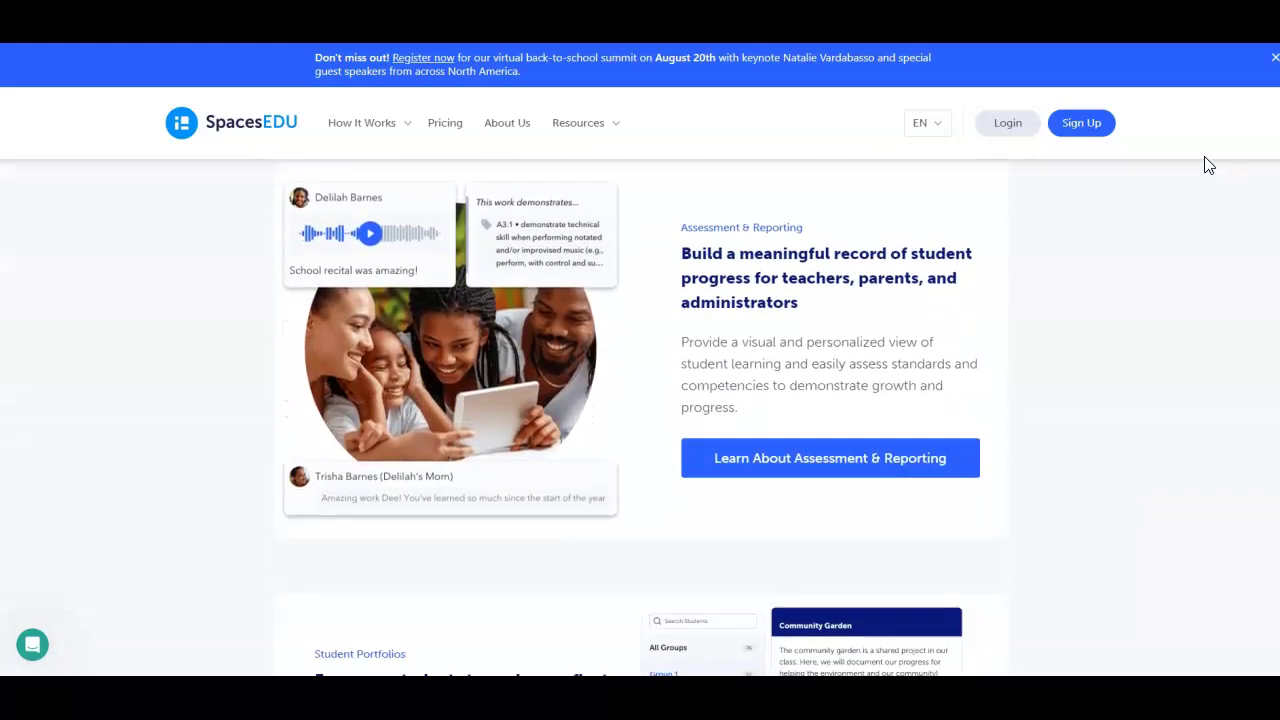
scroll(1207, 165, "down", 2)
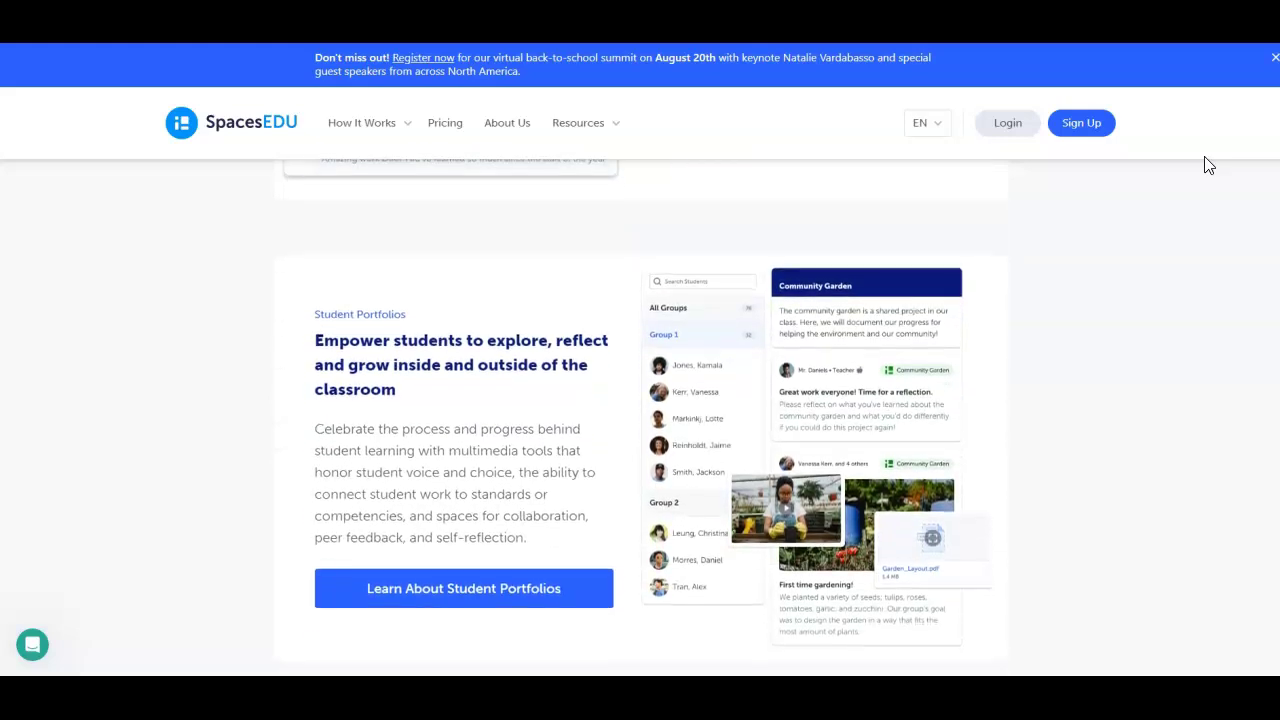
scroll(1207, 165, "down", 2)
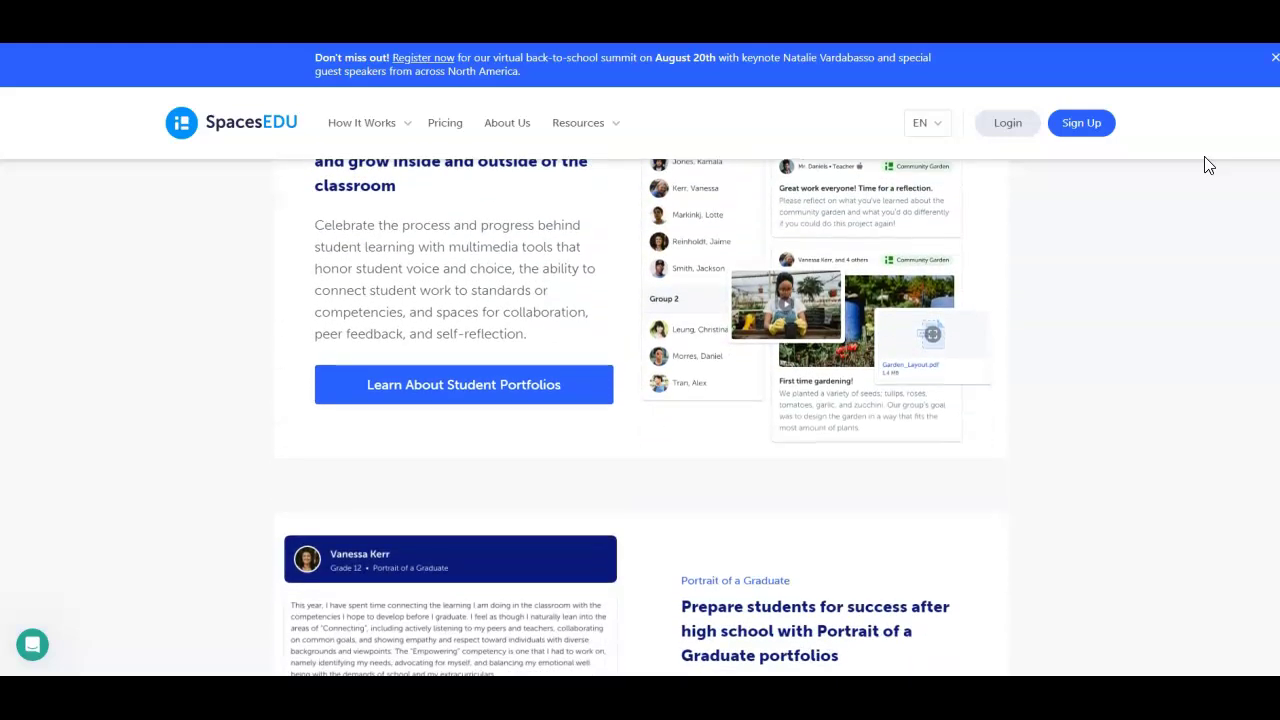